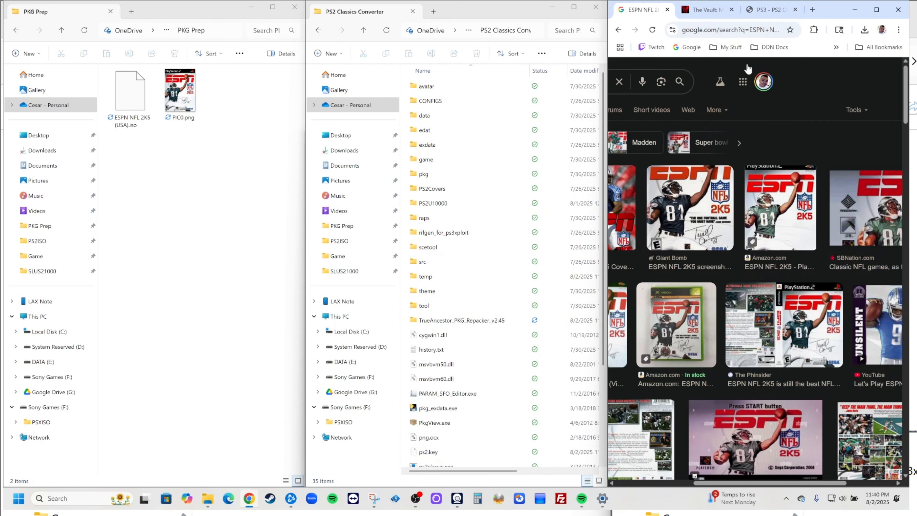
Check the PS2 Classics GUI download page on PSX-Place and return to the cover image search.
left_click(771, 10)
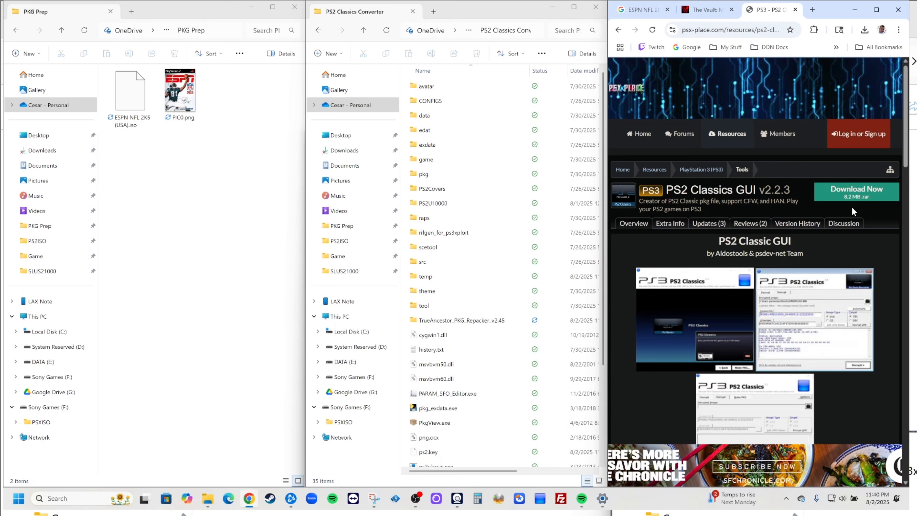
left_click(639, 12)
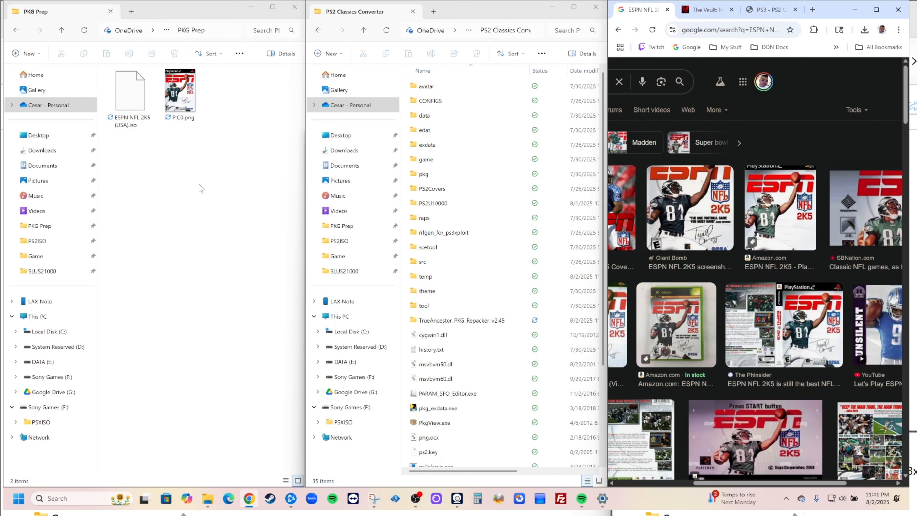
left_click(218, 167)
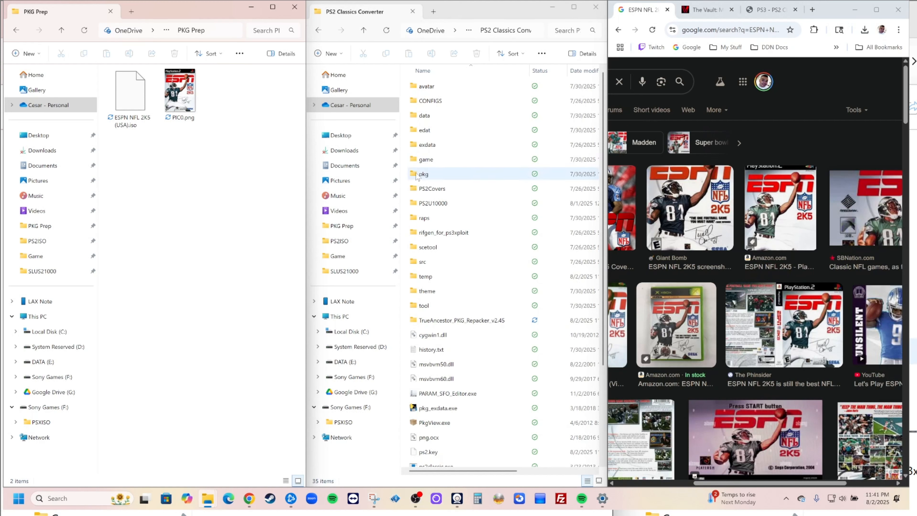
Copy the PS2U10000 folder from PS2 Classics Converter into the PKG Prep folder.
right_click(433, 204)
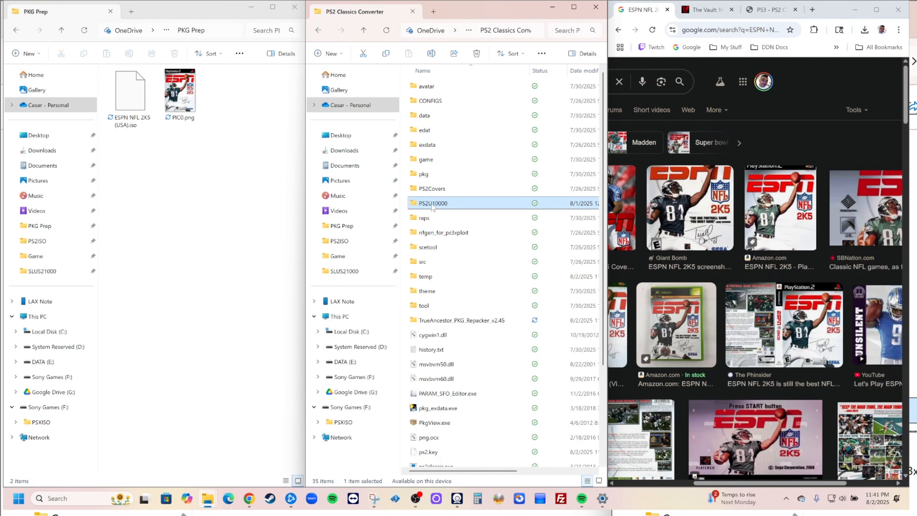
left_click(270, 184)
right_click(188, 172)
left_click(203, 186)
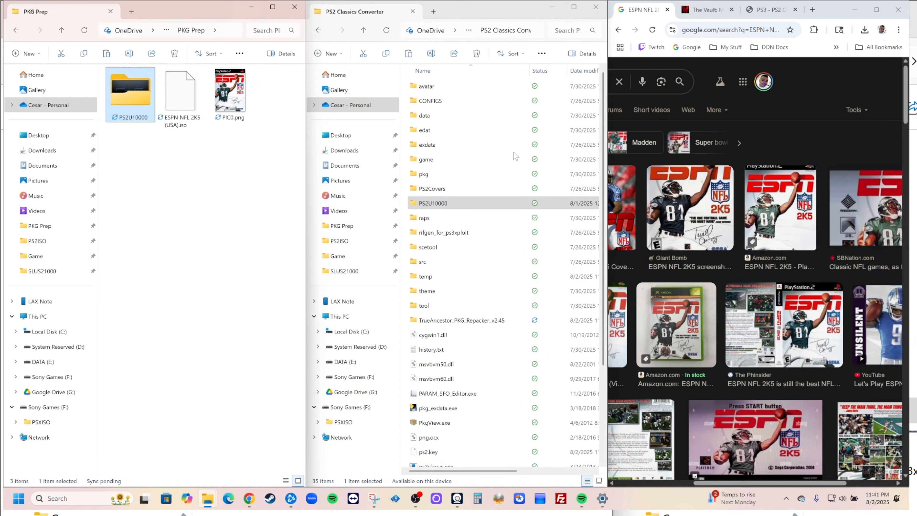
Run PS2Classics_GUI.exe from the PS2 Classics Converter folder as administrator.
scroll(476, 307, "down", 3)
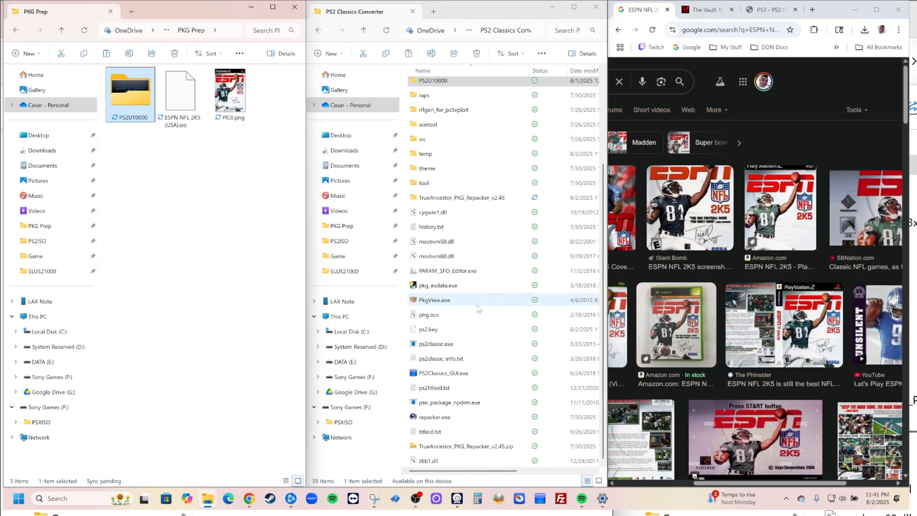
right_click(442, 376)
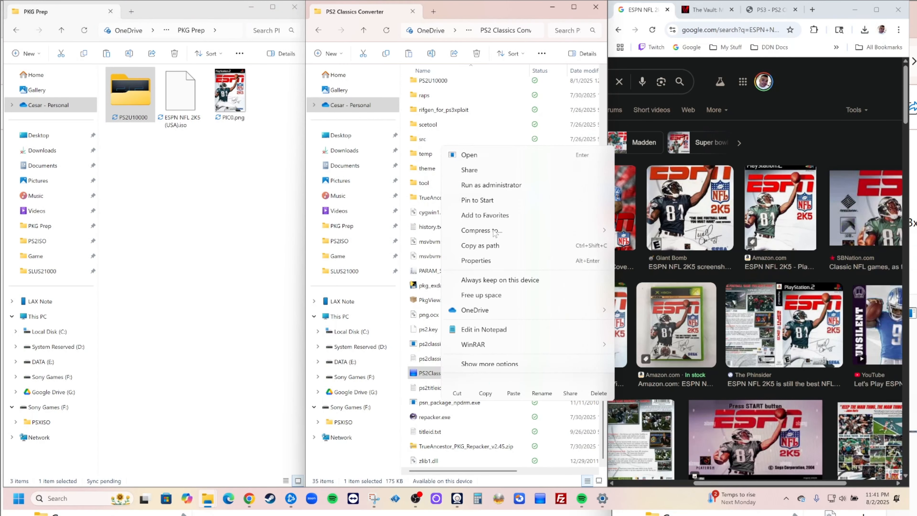
left_click(494, 186)
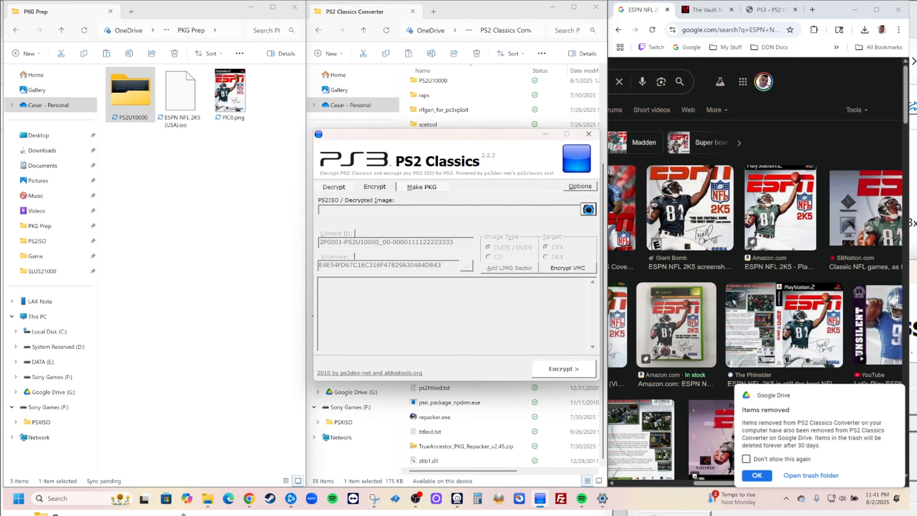
Load ESPN NFL 2K5 (USA).iso from PKG Prep as the decrypted image and start encrypting it.
left_click(588, 210)
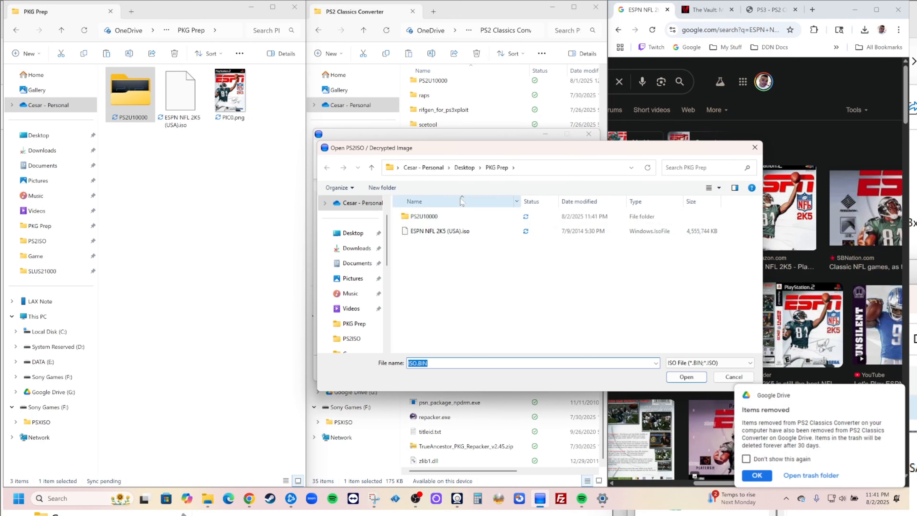
double_click(443, 233)
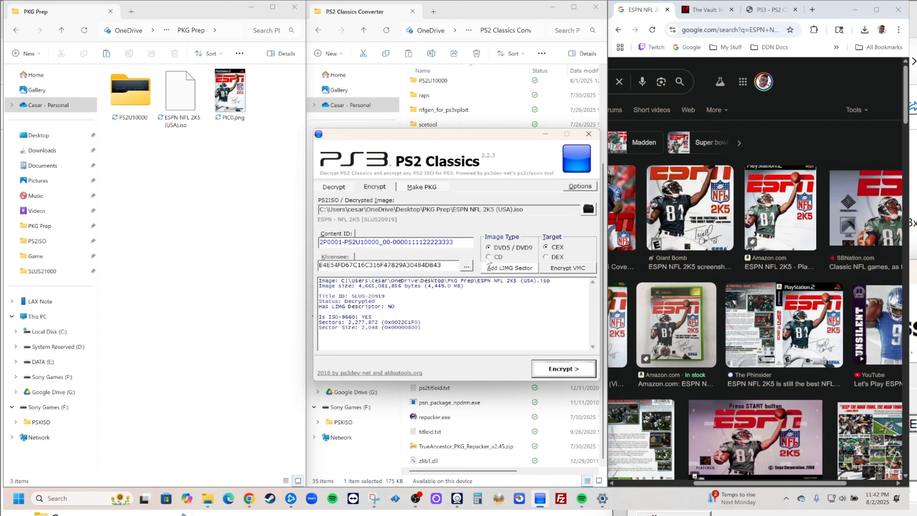
left_click(564, 369)
left_click(448, 279)
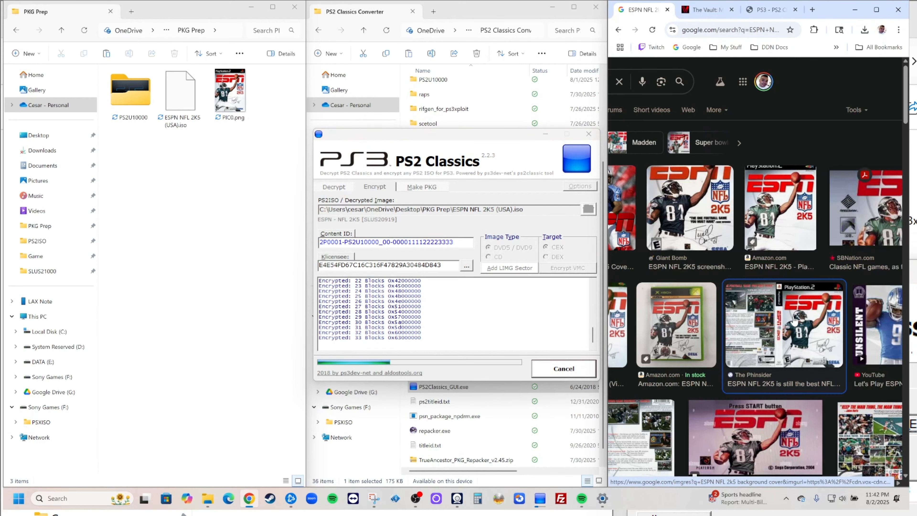
Open The Phinsider's ESPN NFL 2K5 article from the image results and locate its full front-and-back cover picture.
left_click(794, 320)
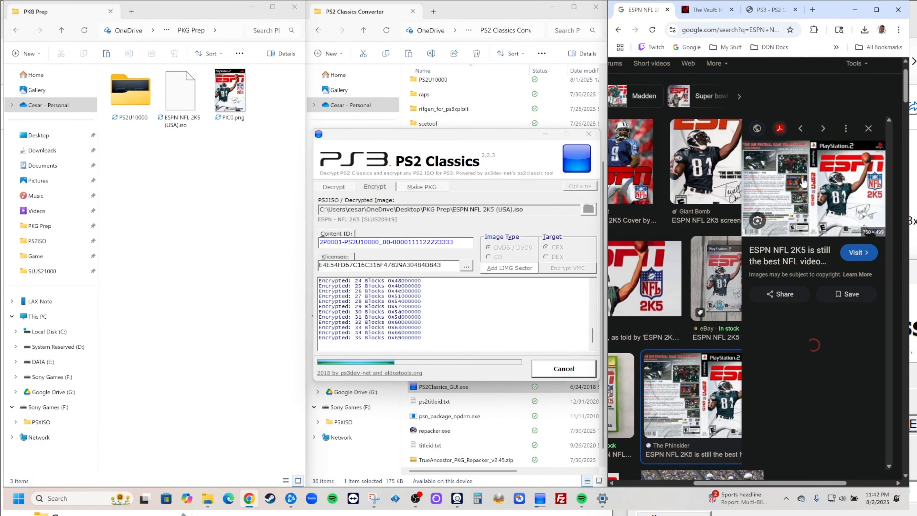
left_click(797, 186)
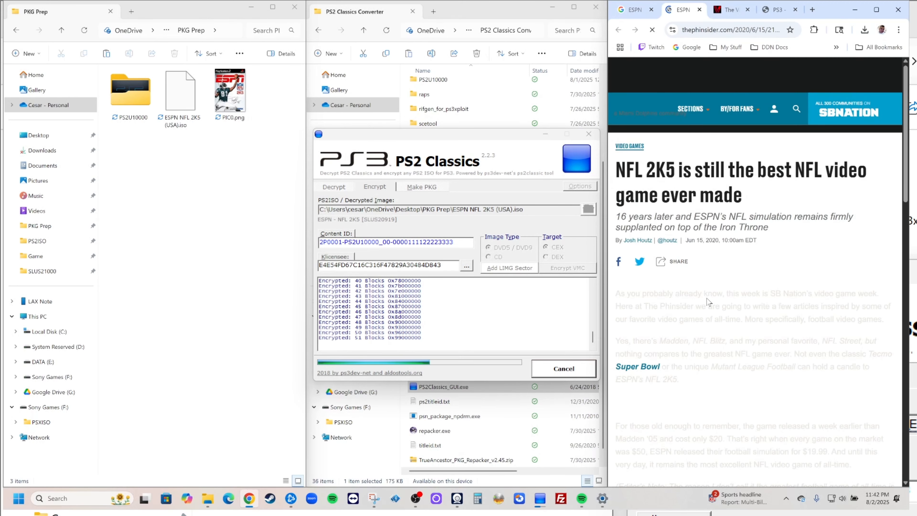
scroll(708, 302, "down", 15)
scroll(707, 303, "up", 15)
scroll(740, 295, "down", 10)
scroll(740, 295, "up", 7)
scroll(739, 294, "up", 5)
scroll(740, 294, "down", 3)
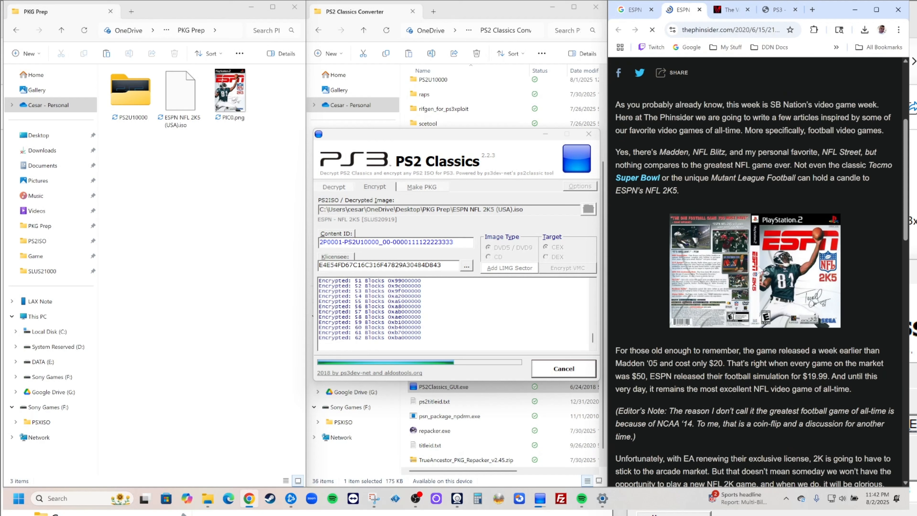
Save the article's cover picture in the PKG Prep folder as PIC1.png.
right_click(758, 267)
left_click(778, 291)
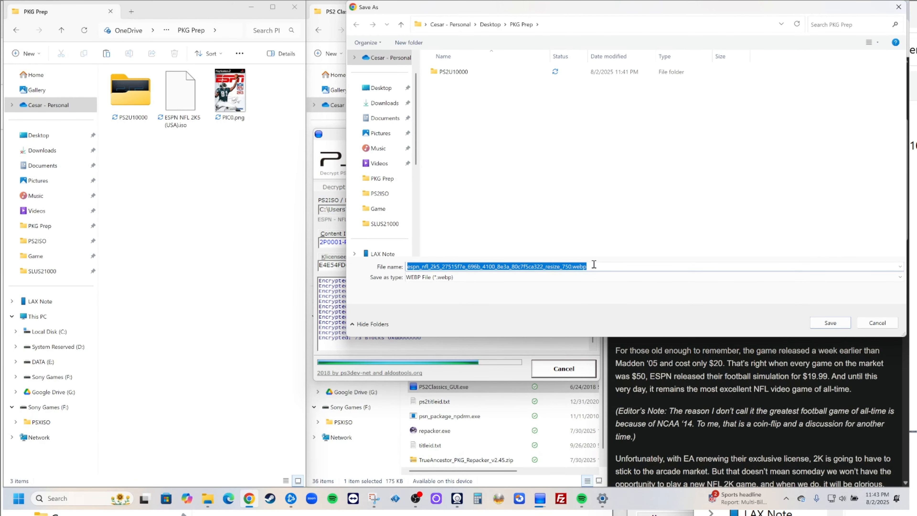
type("PI")
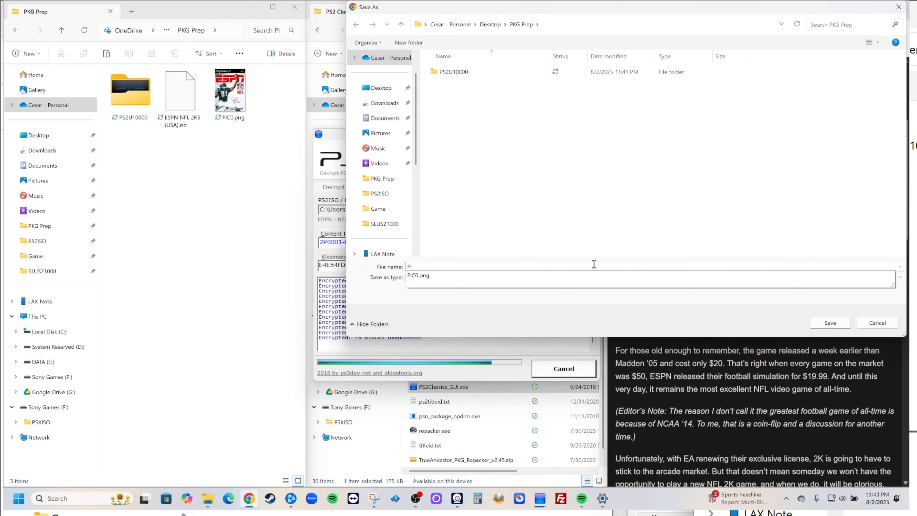
type("C1")
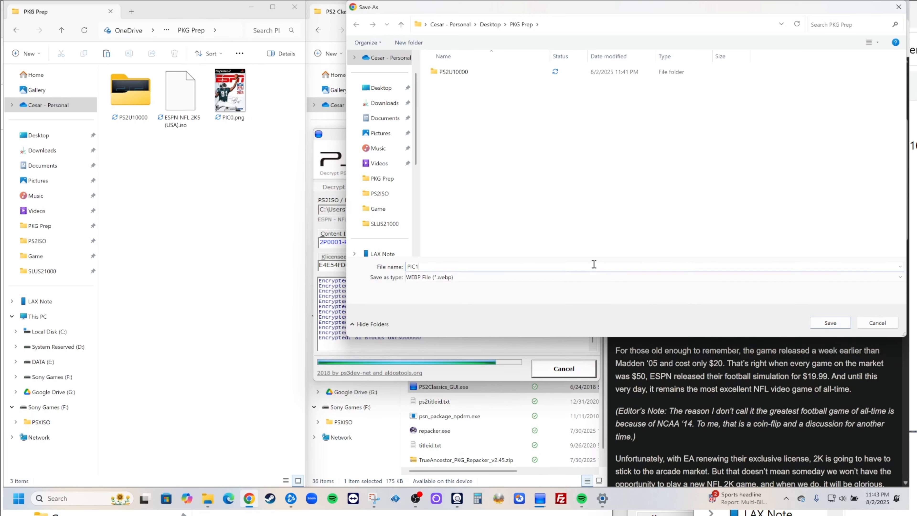
type(".png")
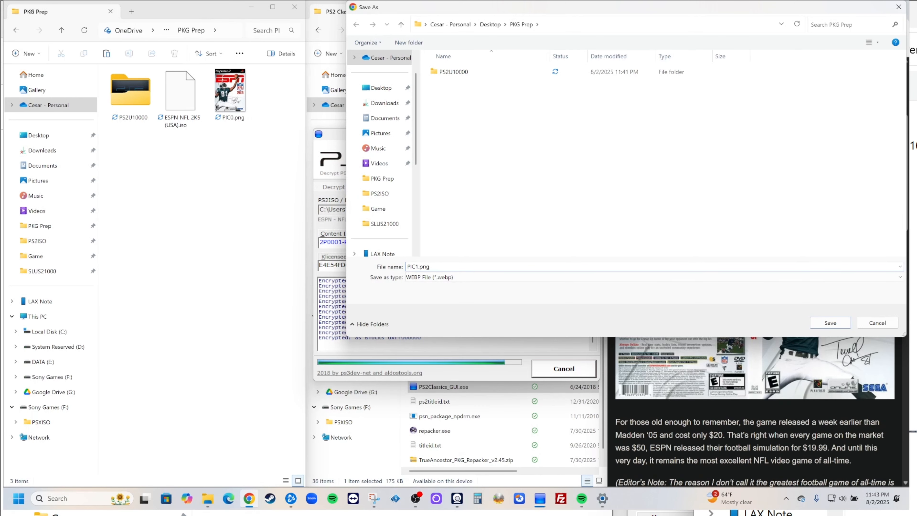
left_click(830, 322)
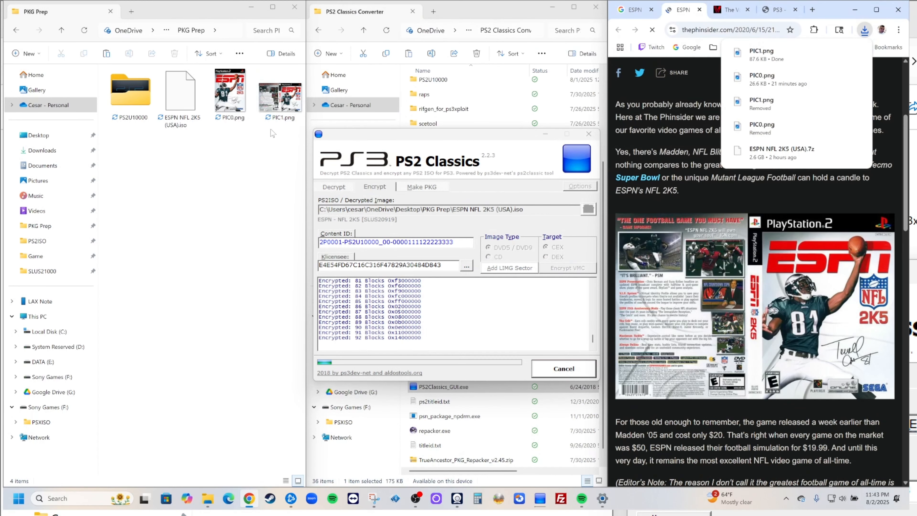
Move PIC0.png and PIC1.png into the PS2U10000 folder in PKG Prep and close the article.
left_click_drag(290, 132, 223, 93)
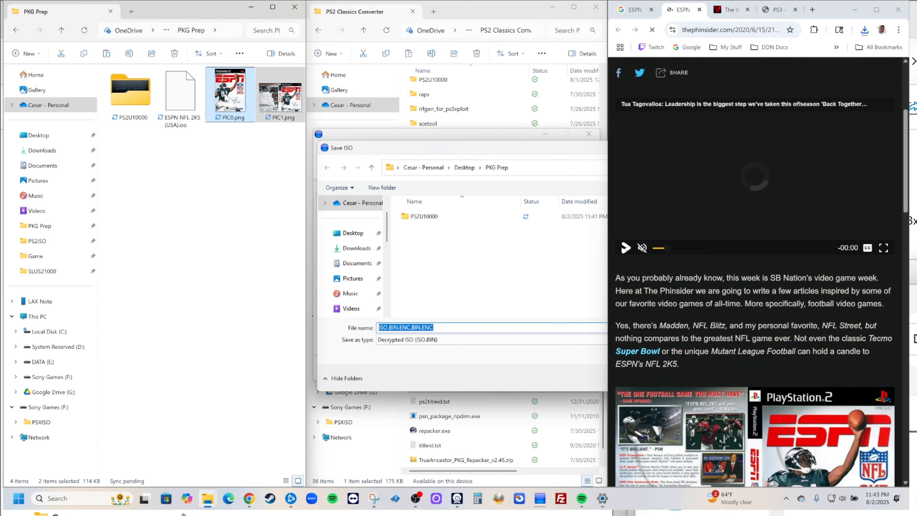
right_click(224, 93)
left_click(240, 113)
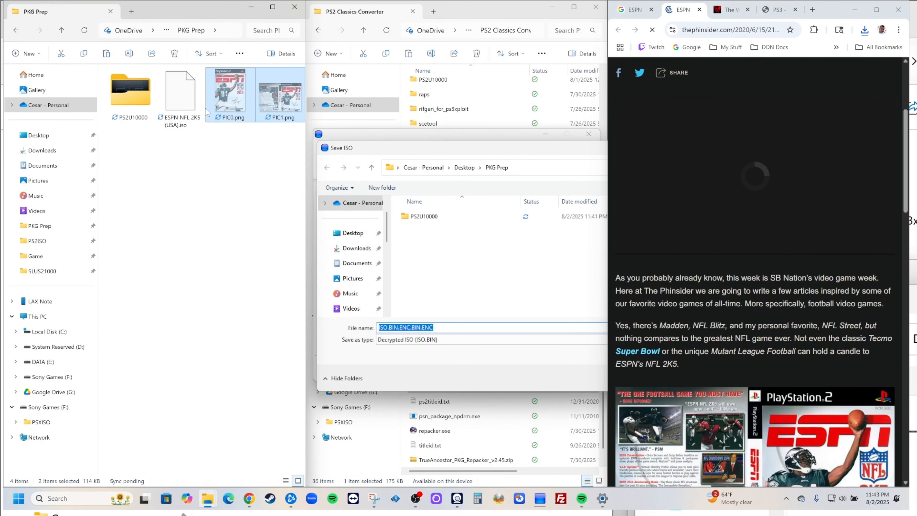
left_click(133, 102)
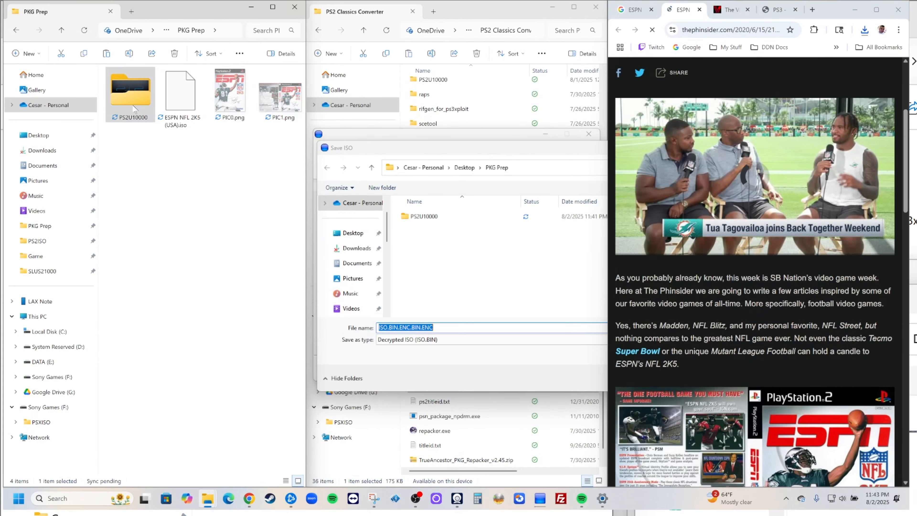
right_click(134, 102)
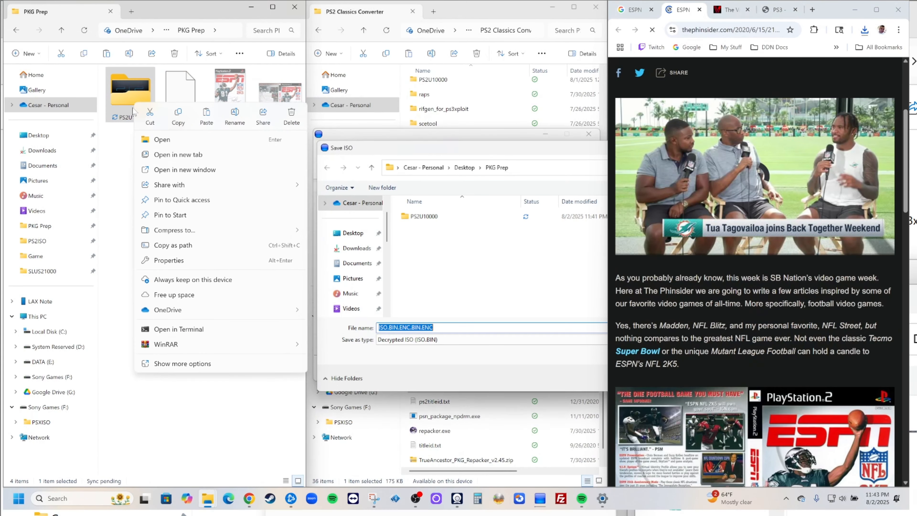
left_click(203, 117)
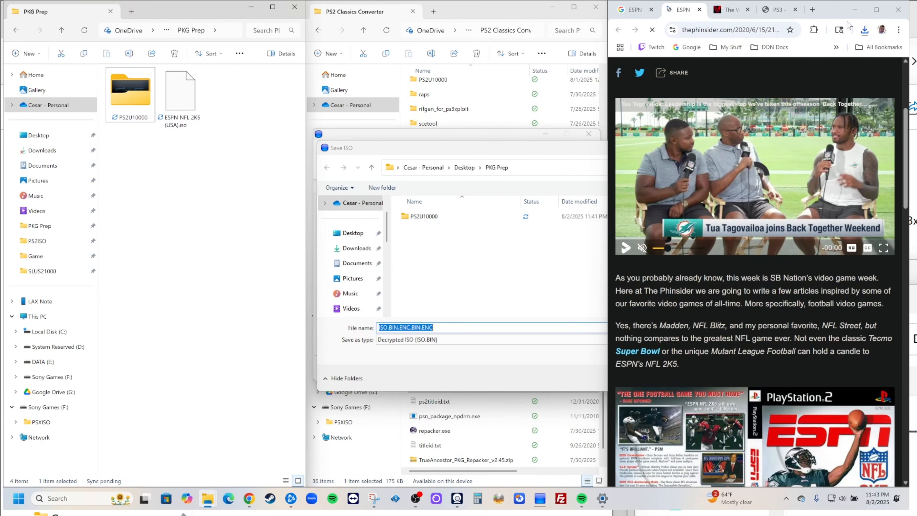
left_click(699, 10)
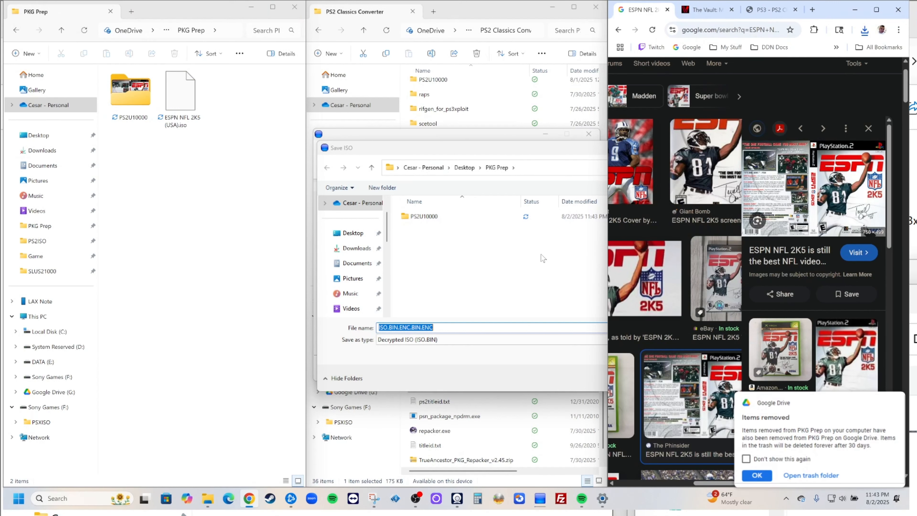
Save the encrypted image in PKG Prep under the suggested name, dismiss the completion message and close the extra folder window.
left_click_drag(540, 148, 520, 148)
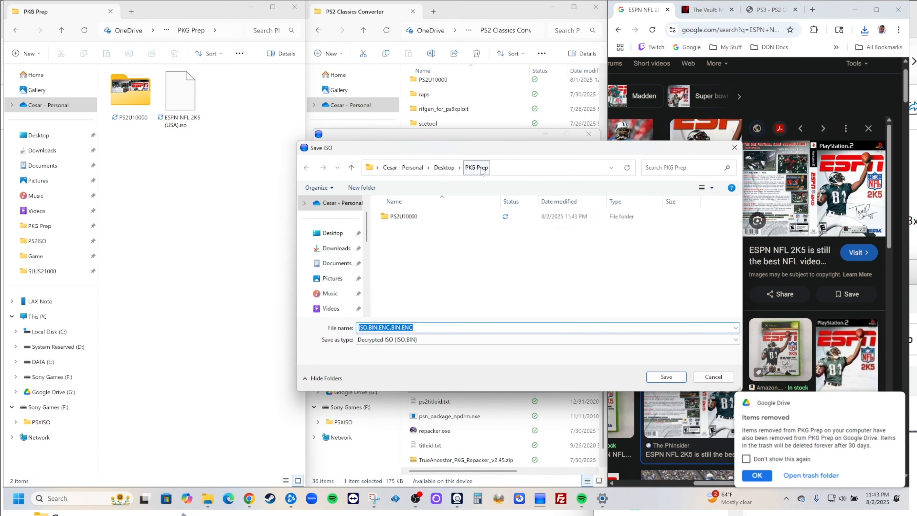
left_click(657, 376)
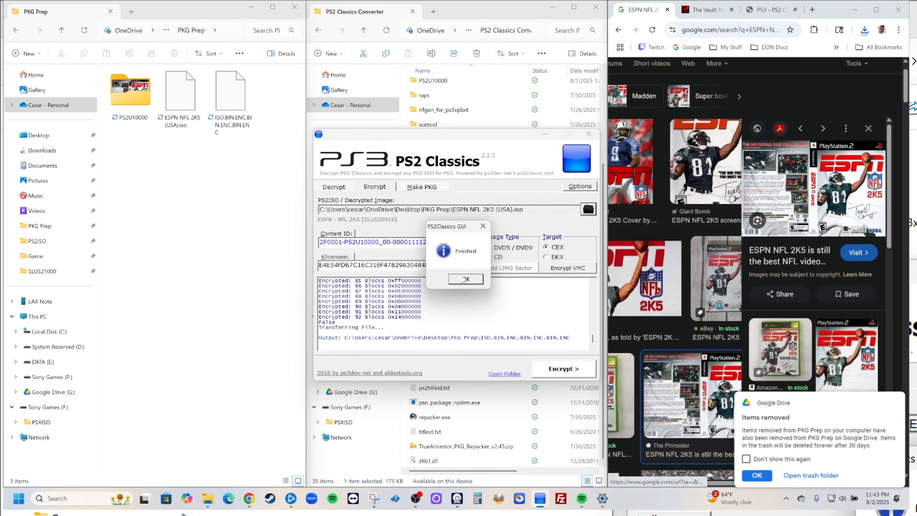
left_click(464, 279)
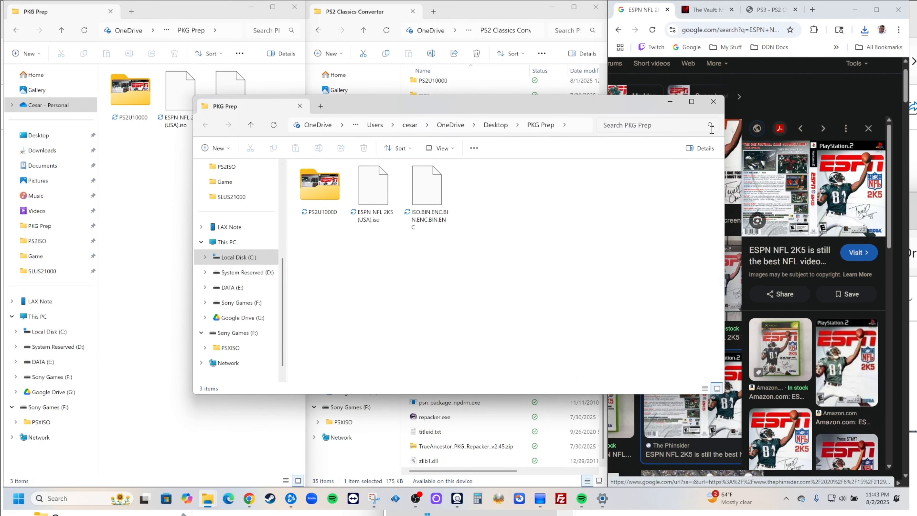
left_click(712, 101)
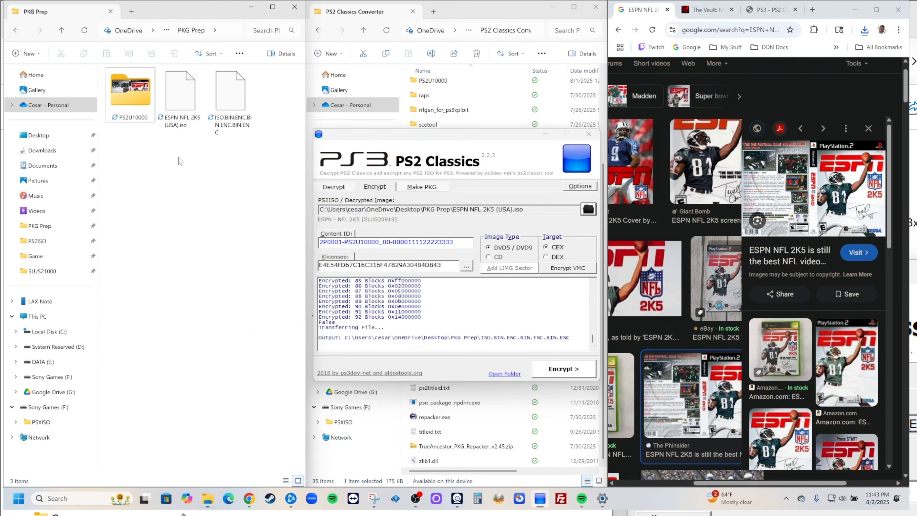
Rename the encrypted image file in PKG Prep to ISO.BIN.ENC.
left_click(172, 161)
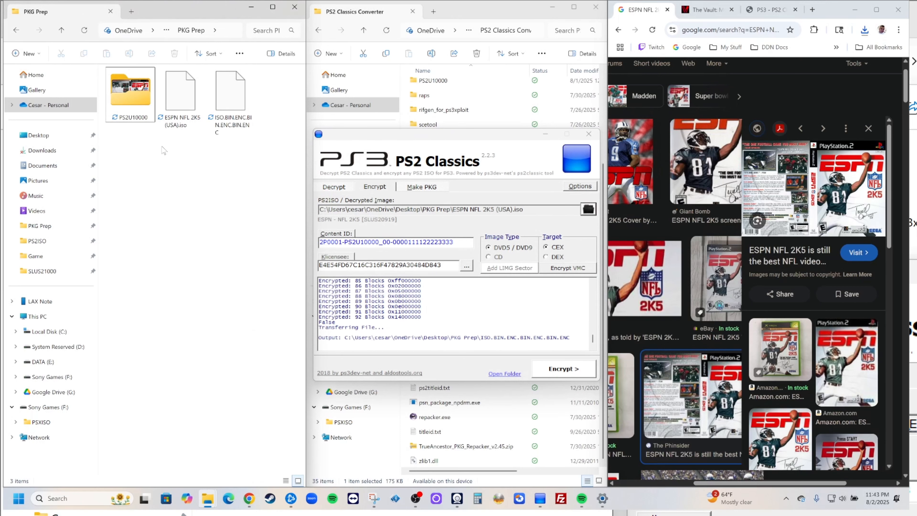
left_click(231, 127)
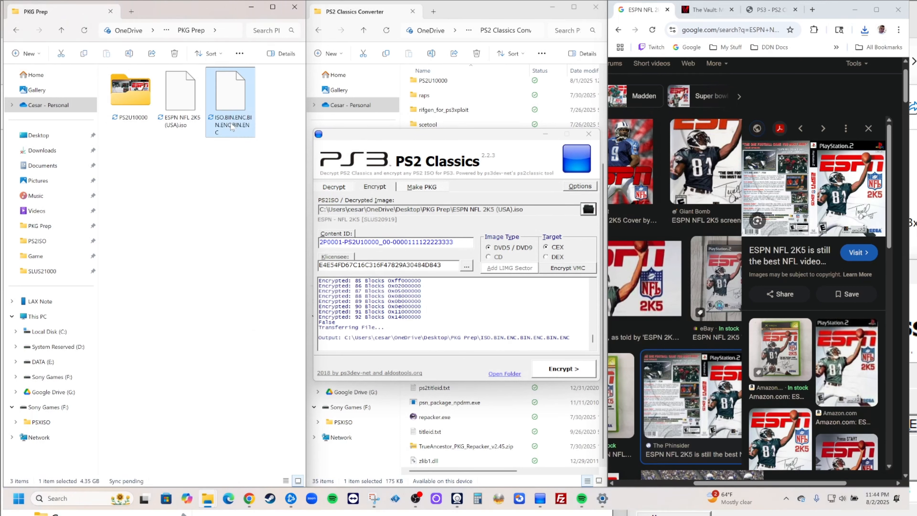
left_click(231, 125)
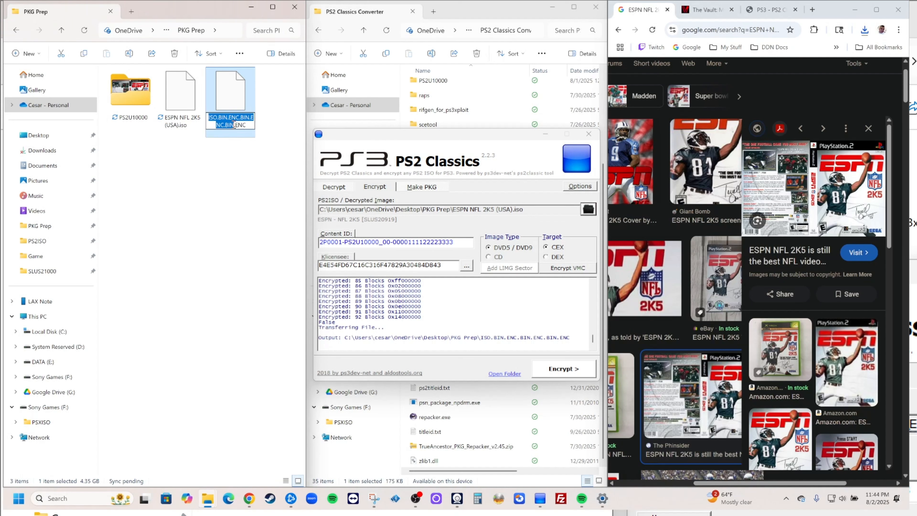
left_click(219, 119)
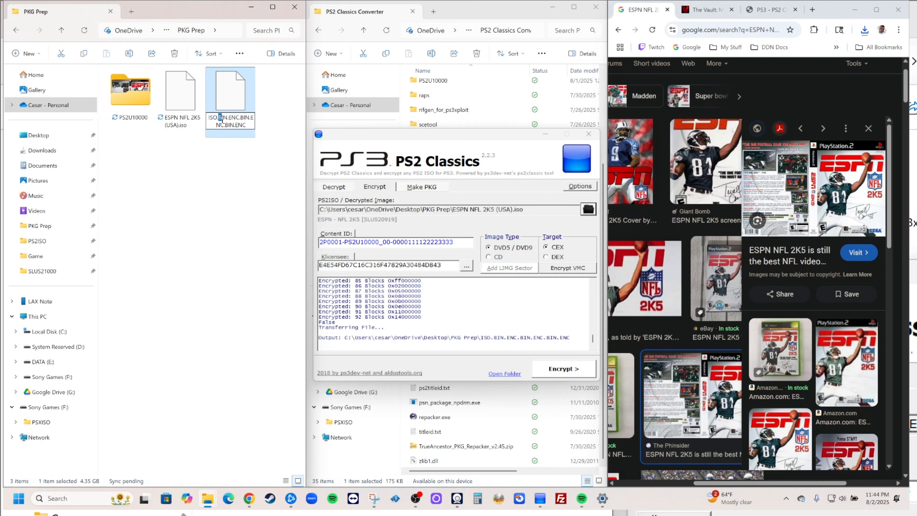
left_click_drag(222, 120, 227, 122)
key("BackSpace")
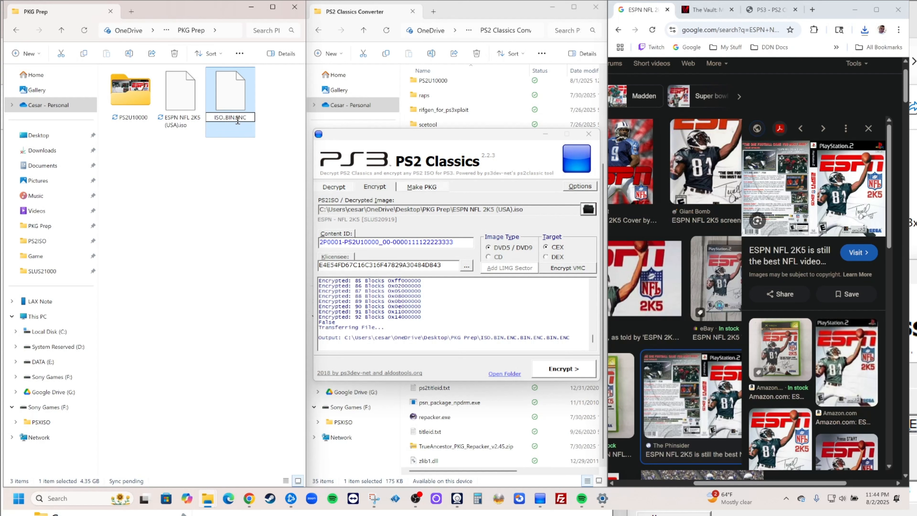
key("BackSpace")
key("Return")
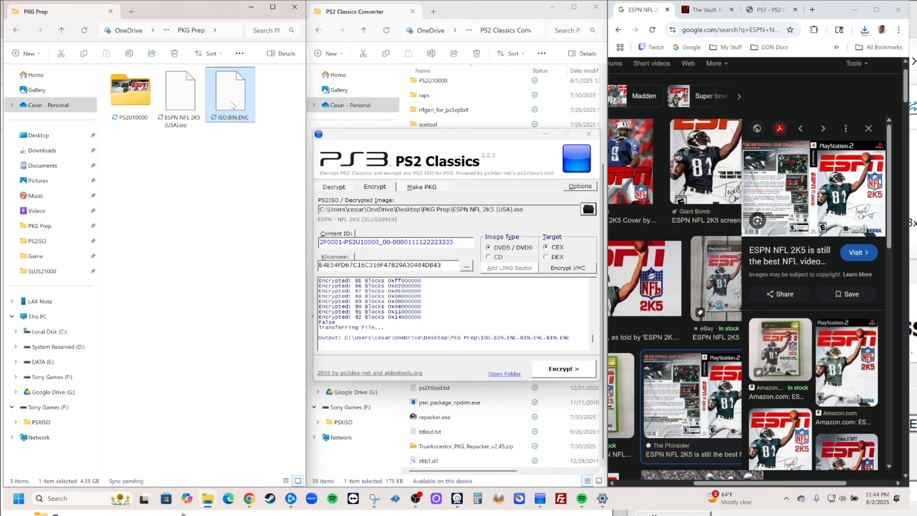
Move ISO.BIN.ENC from PKG Prep into the USRDIR folder inside PS2U10000 and close the PS2 Classics encryption window.
right_click(232, 101)
key("Escape")
double_click(142, 97)
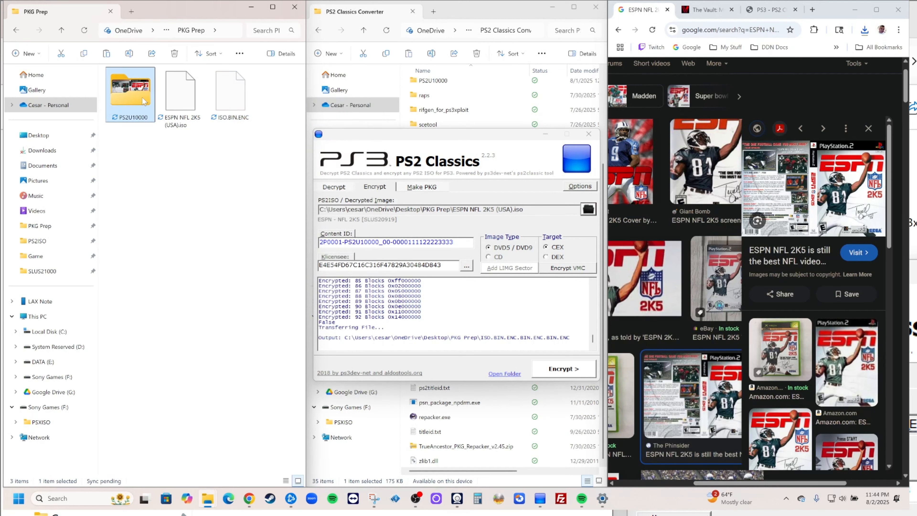
double_click(126, 87)
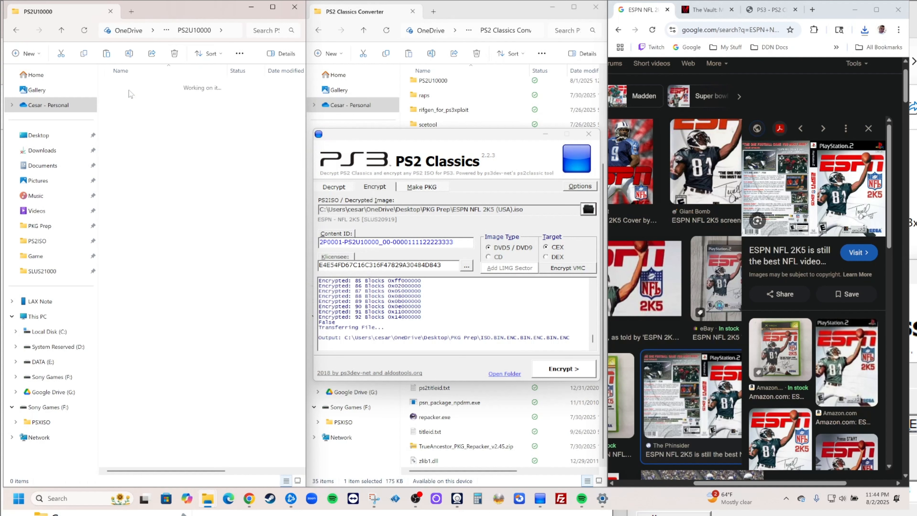
right_click(127, 123)
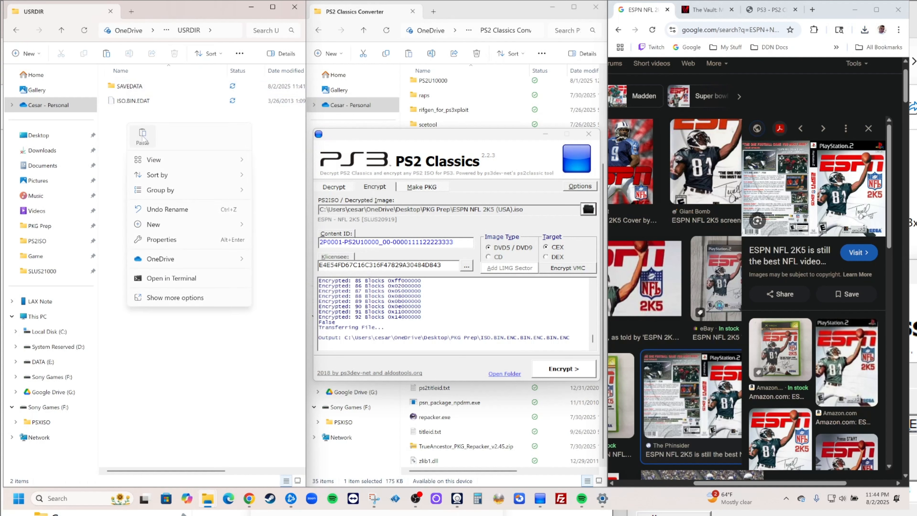
left_click(142, 138)
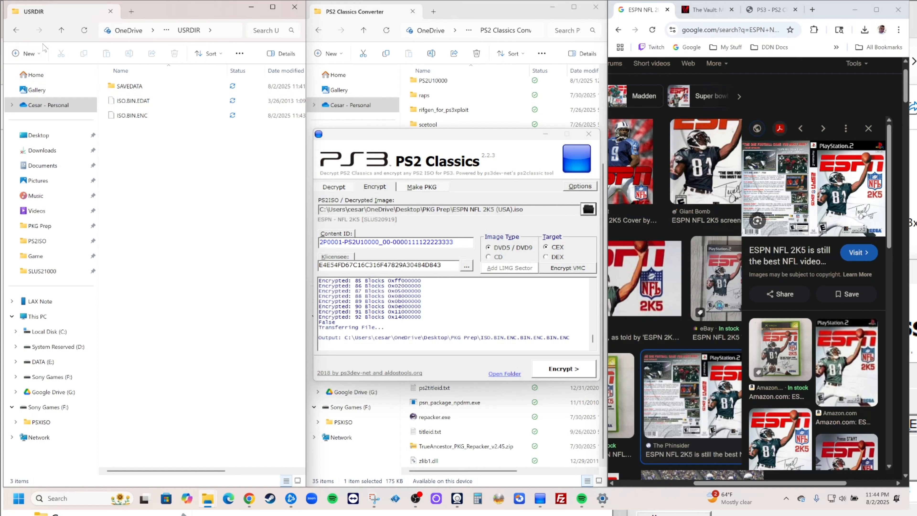
left_click(16, 32)
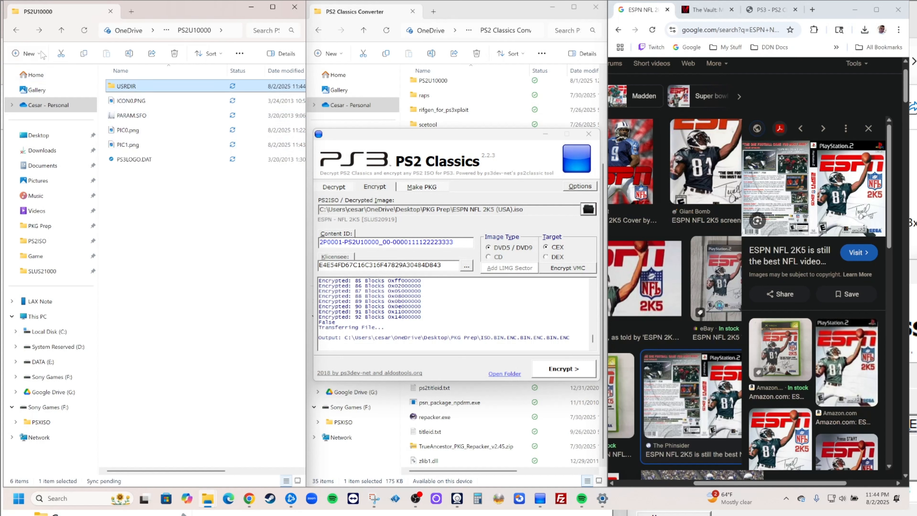
left_click(16, 31)
left_click(172, 176)
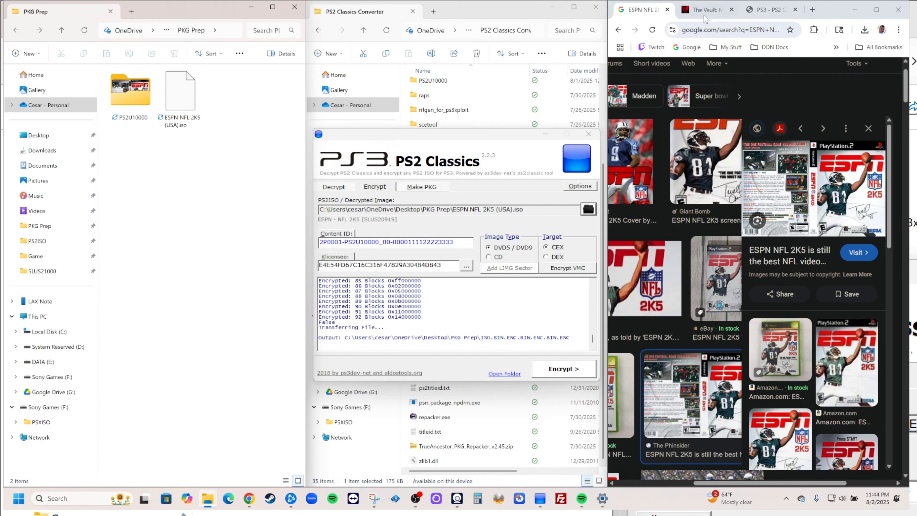
left_click(581, 138)
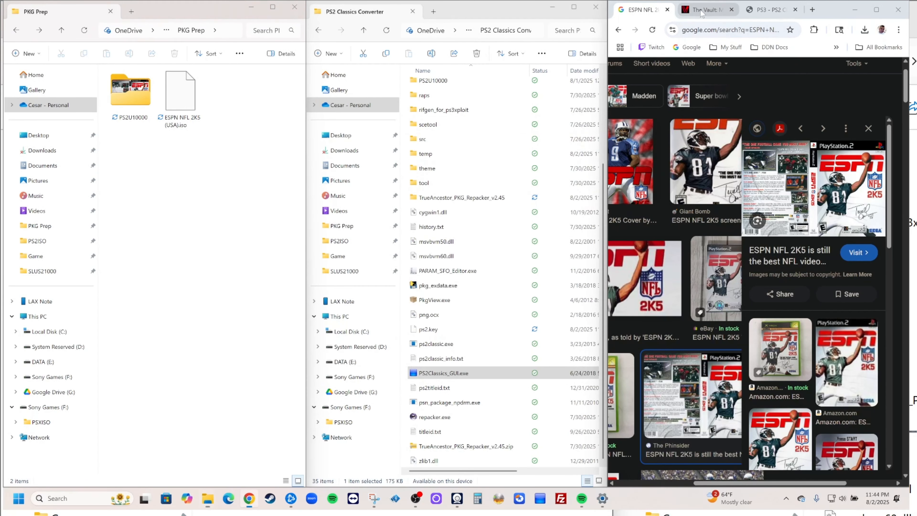
Open the ESPN NFL 2K5 page in The Vault's PlayStation 2 list and copy its serial number SLUS-20919.
left_click(701, 13)
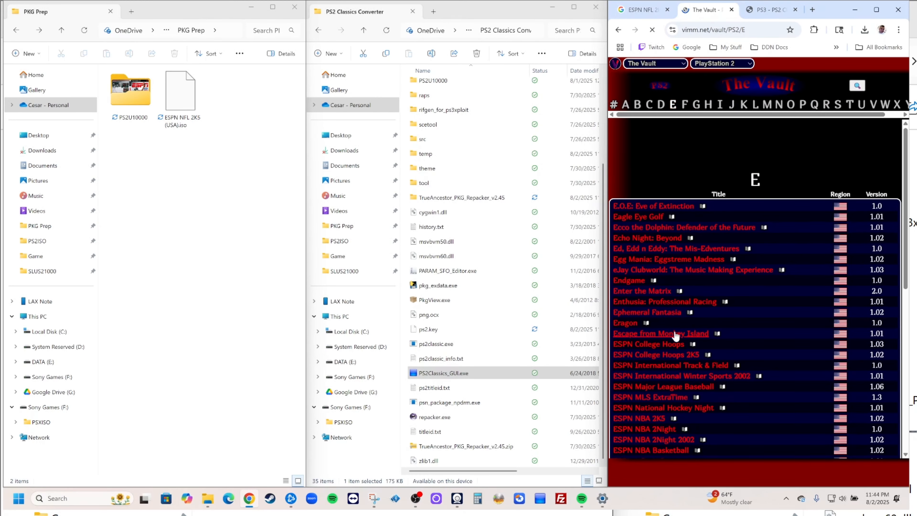
scroll(677, 372, "down", 3)
scroll(709, 371, "down", 3)
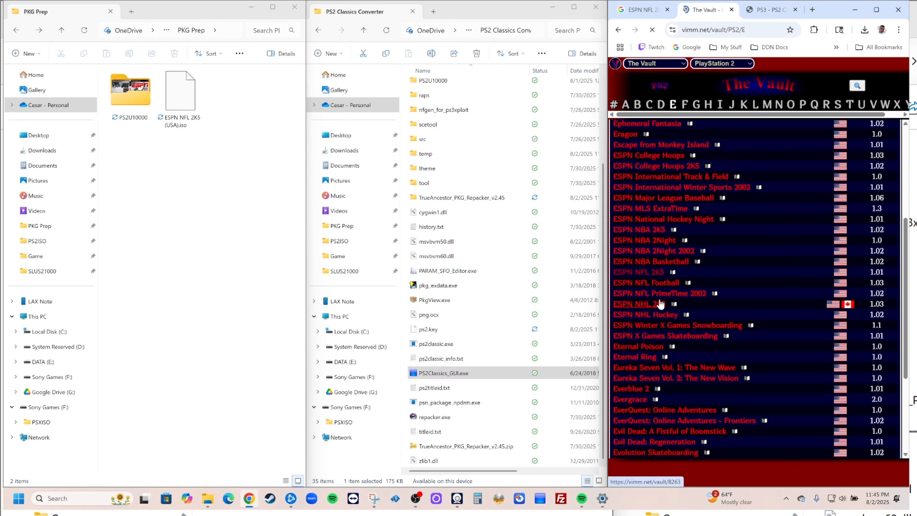
mouse_move(645, 277)
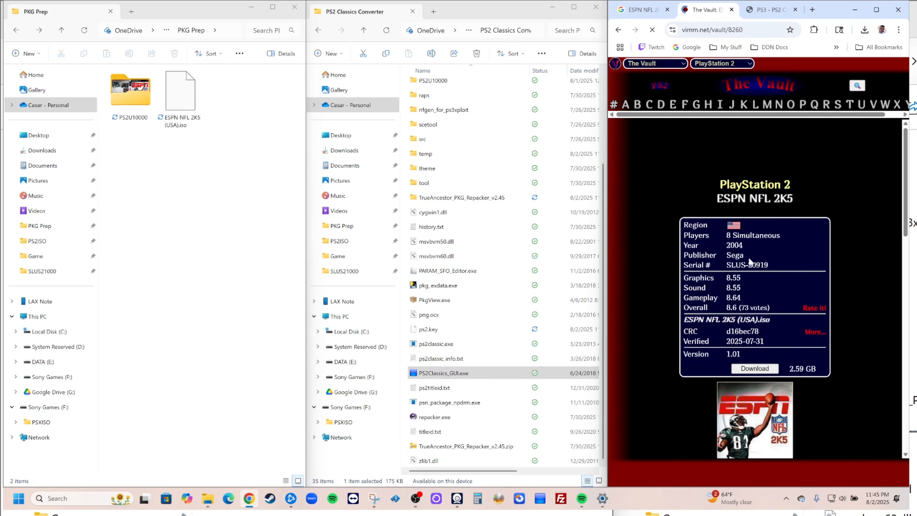
left_click_drag(726, 265, 759, 266)
right_click(768, 265)
left_click(772, 277)
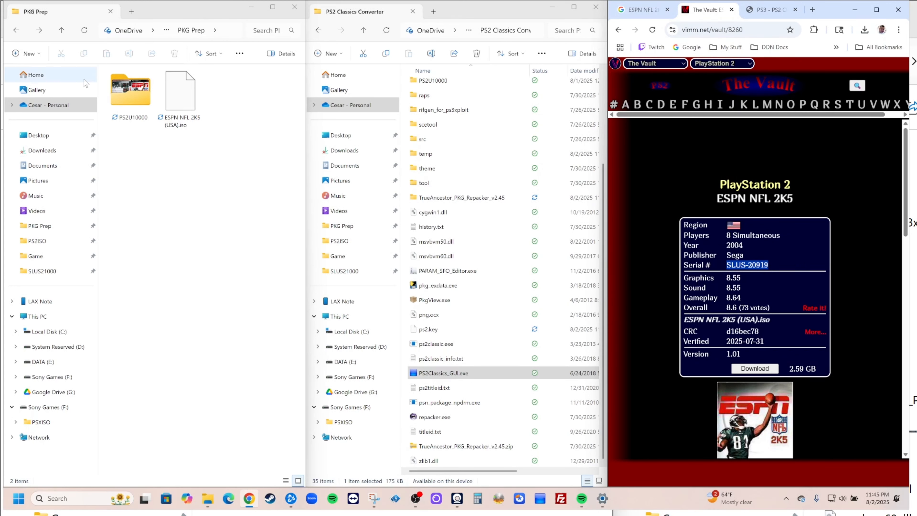
Rename the PS2U10000 folder in PKG Prep to SLUS20919, using the copied serial without its hyphen.
left_click(128, 118)
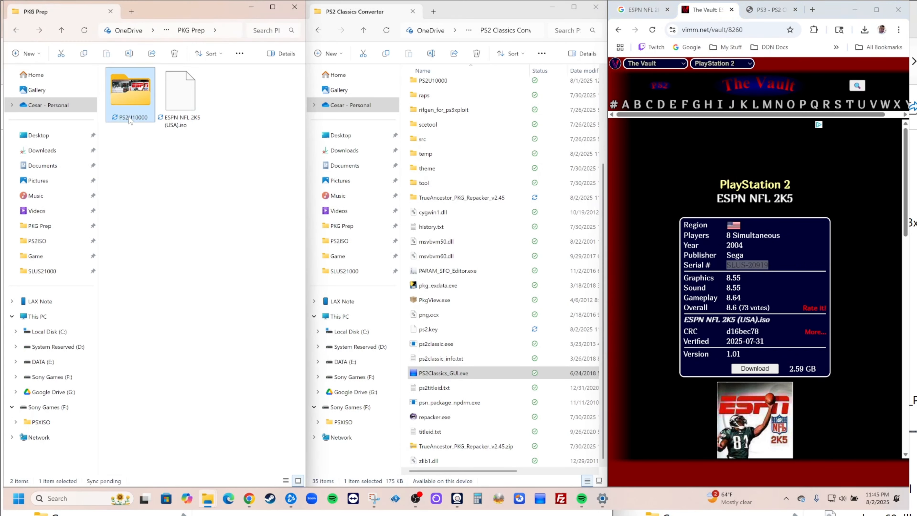
left_click(129, 118)
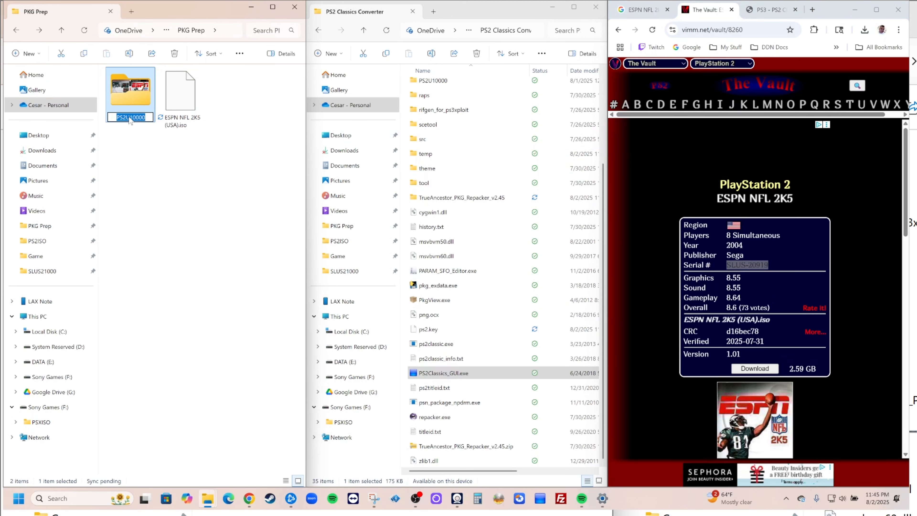
right_click(130, 121)
left_click(150, 157)
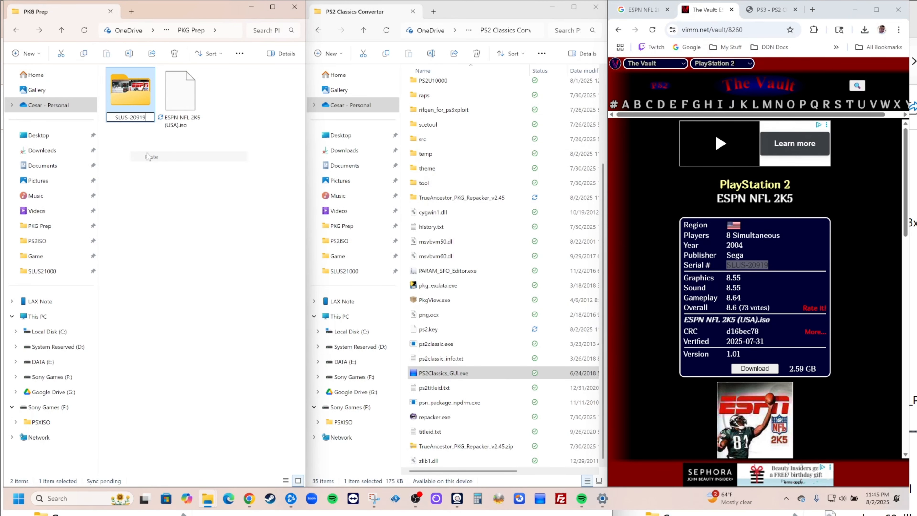
double_click(132, 116)
left_click(139, 121)
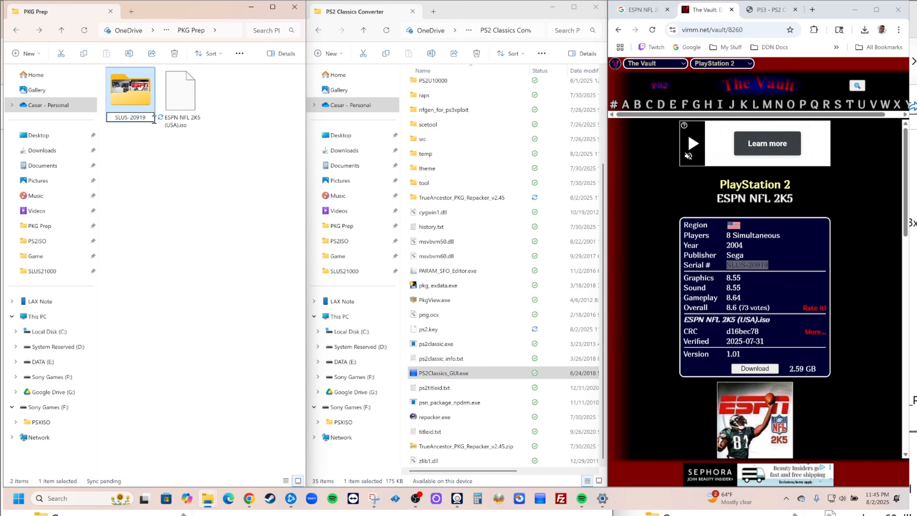
key("BackSpace")
left_click(163, 150)
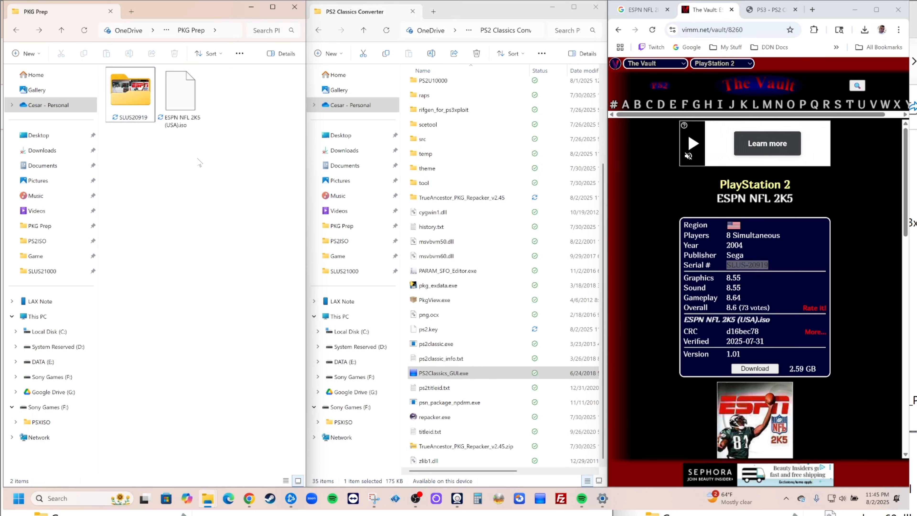
Replace the SLUS21000 folder in the Game folder of TrueAncestor_PKG_Repacker_v2.45 with the SLUS20919 folder moved from PKG Prep.
right_click(140, 92)
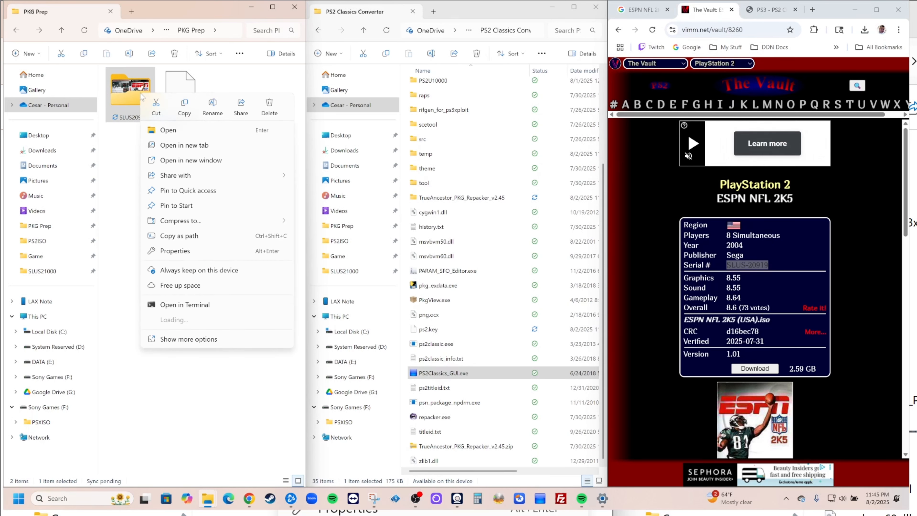
left_click(155, 106)
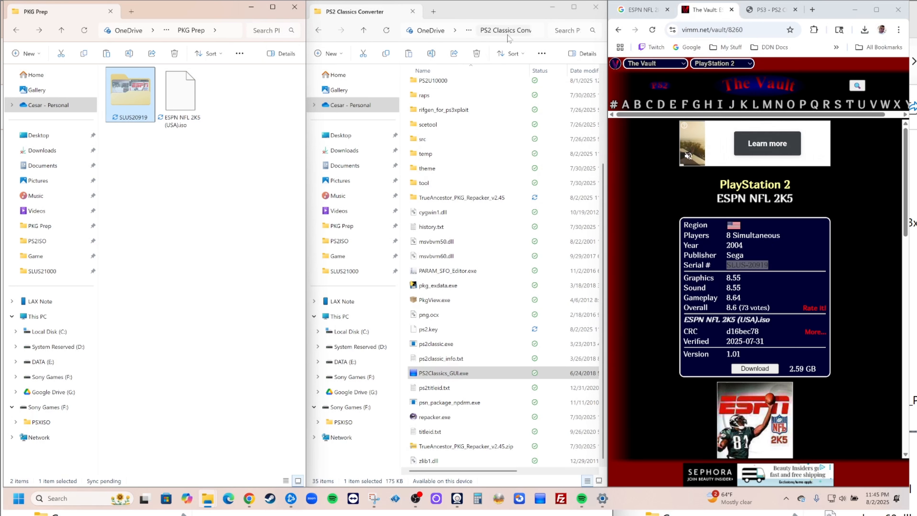
double_click(450, 199)
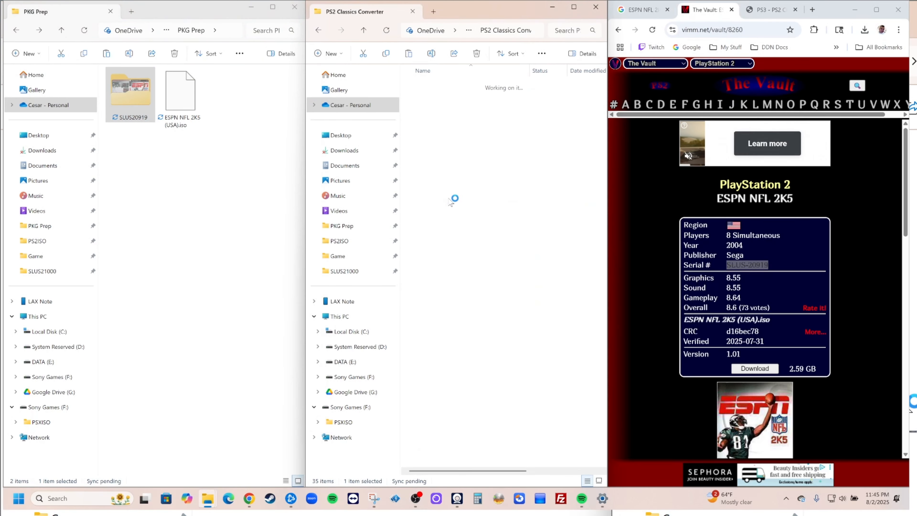
left_click(445, 132)
double_click(444, 132)
left_click(442, 91)
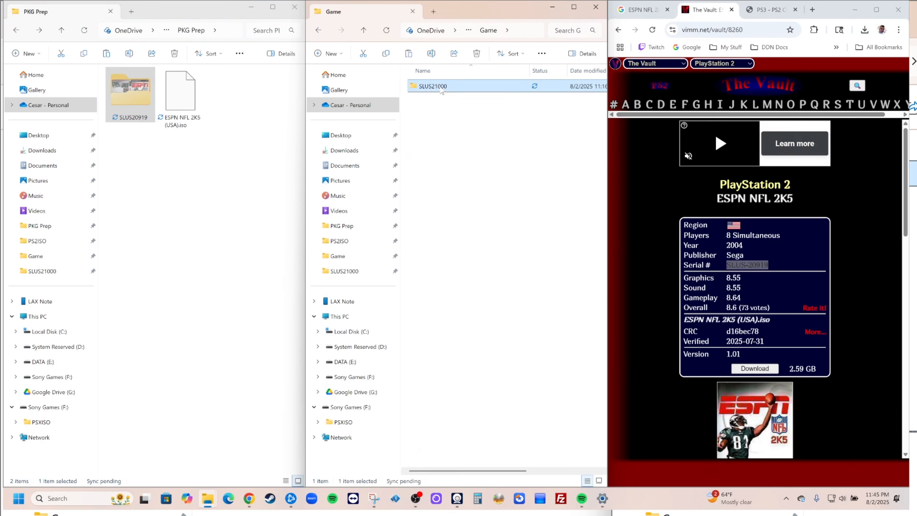
key("Delete")
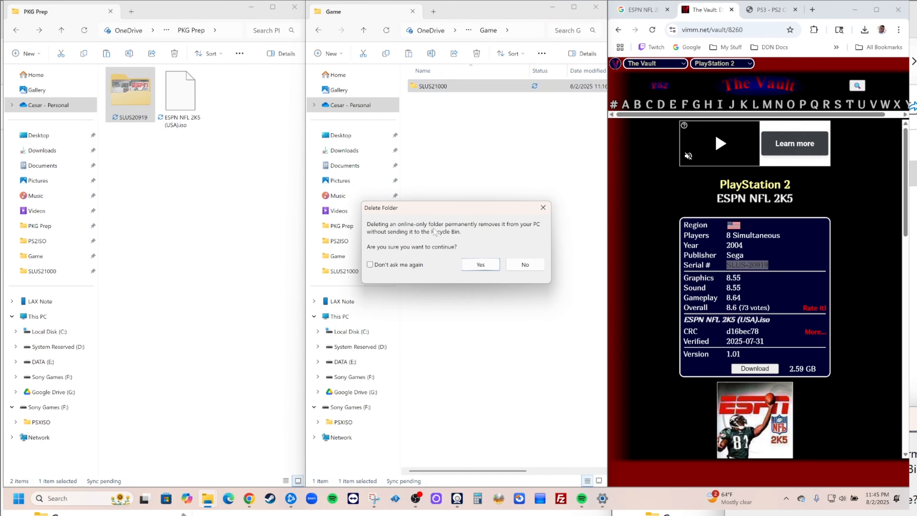
left_click(479, 263)
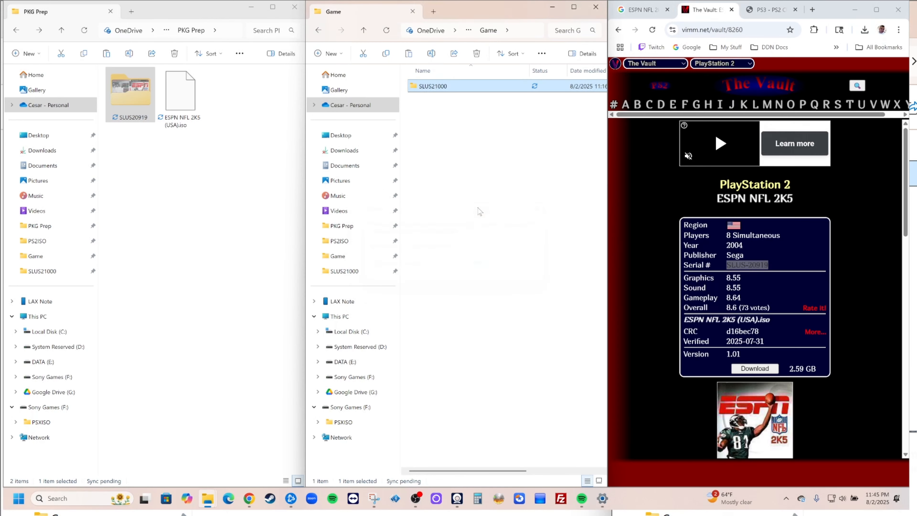
right_click(443, 123)
left_click(454, 139)
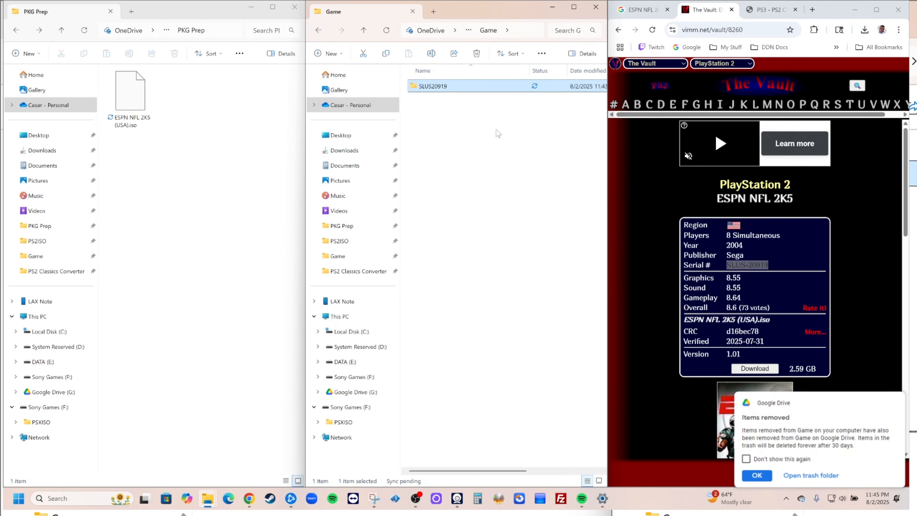
Return to the PS2 Classics Converter folder and launch PARAM_SFO_Editor.exe.
left_click(318, 30)
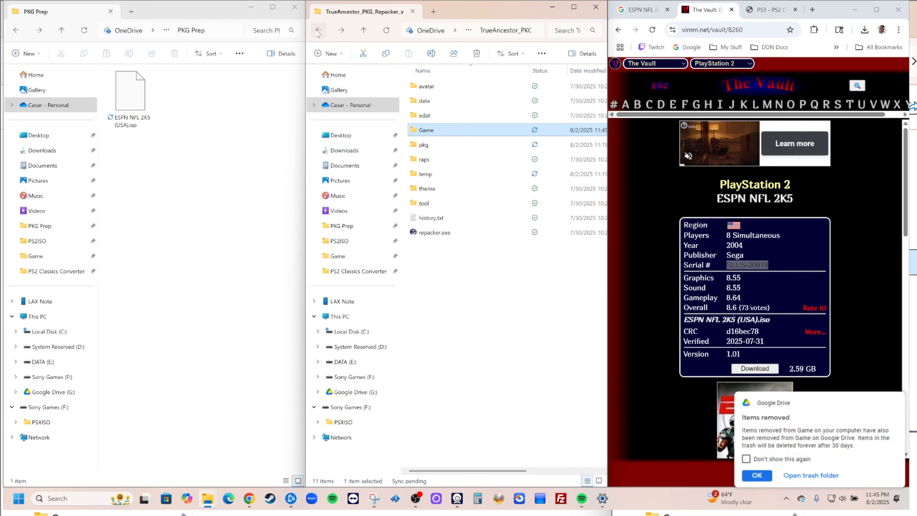
left_click(318, 30)
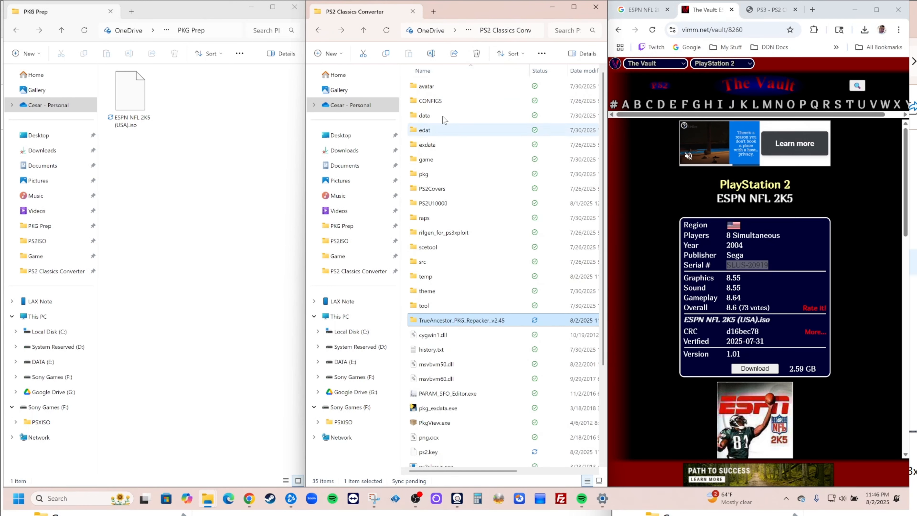
scroll(465, 328, "down", 2)
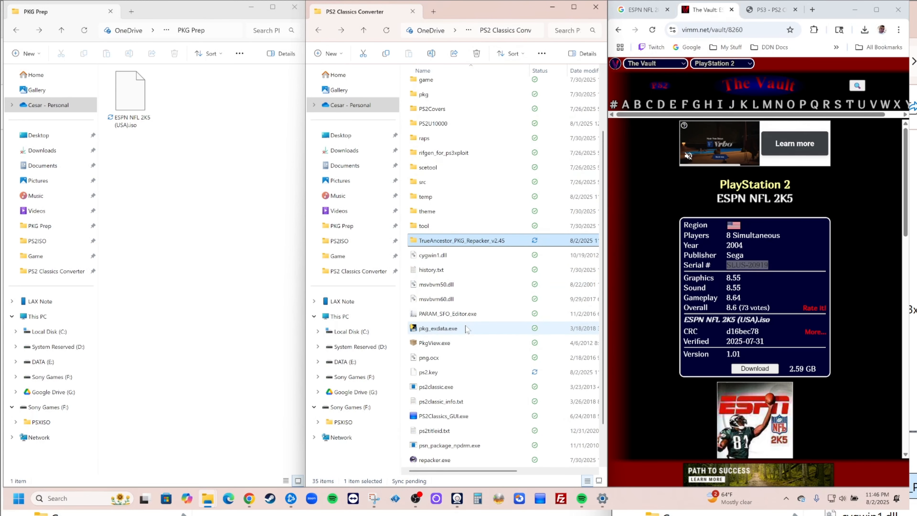
left_click(448, 315)
right_click(462, 317)
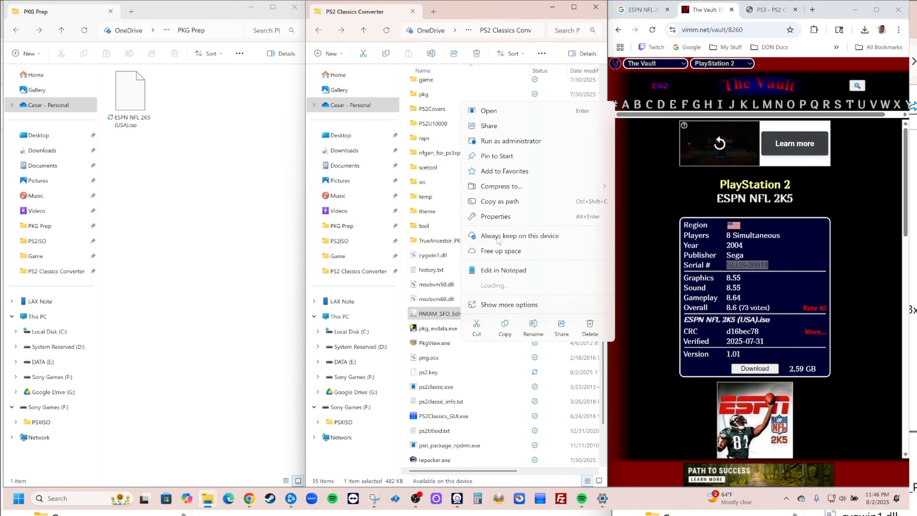
left_click(504, 138)
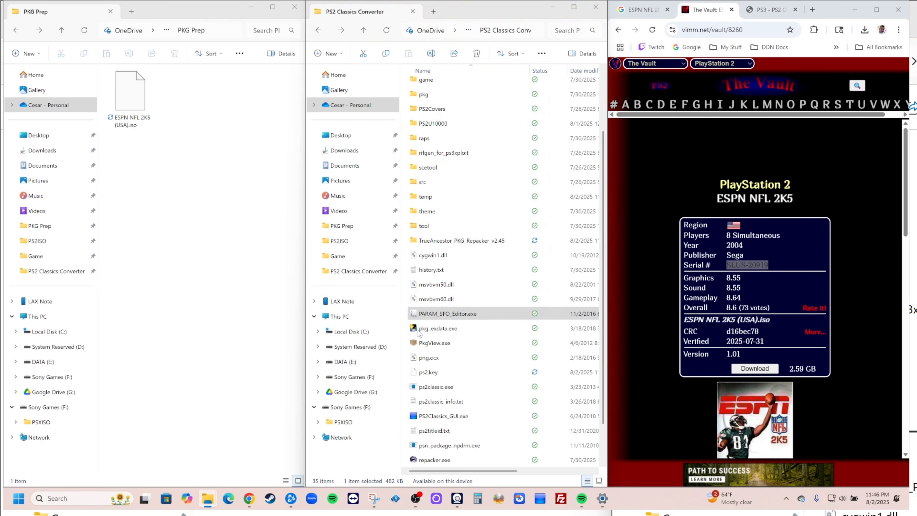
double_click(444, 314)
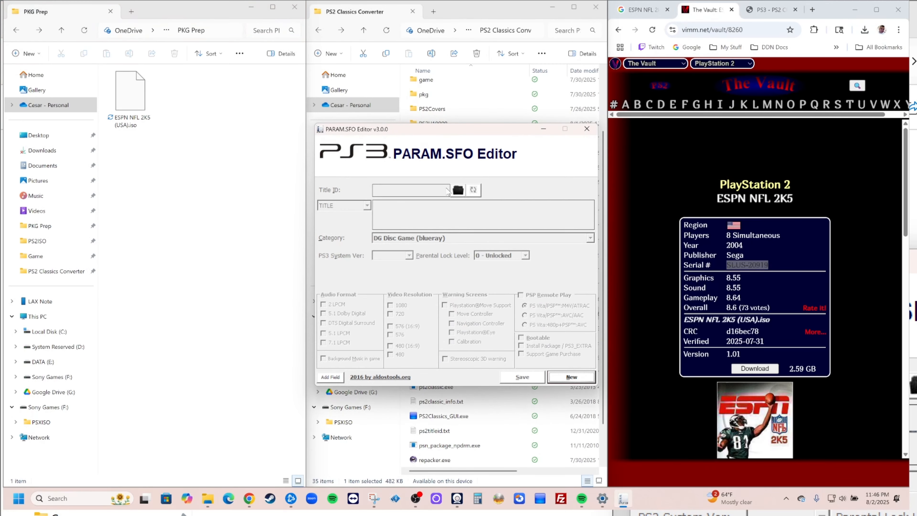
Load PARAM.SFO from the SLUS20919 folder inside the Game folder of TrueAncestor_PKG_Repacker_v2.45 on the Desktop.
left_click(457, 190)
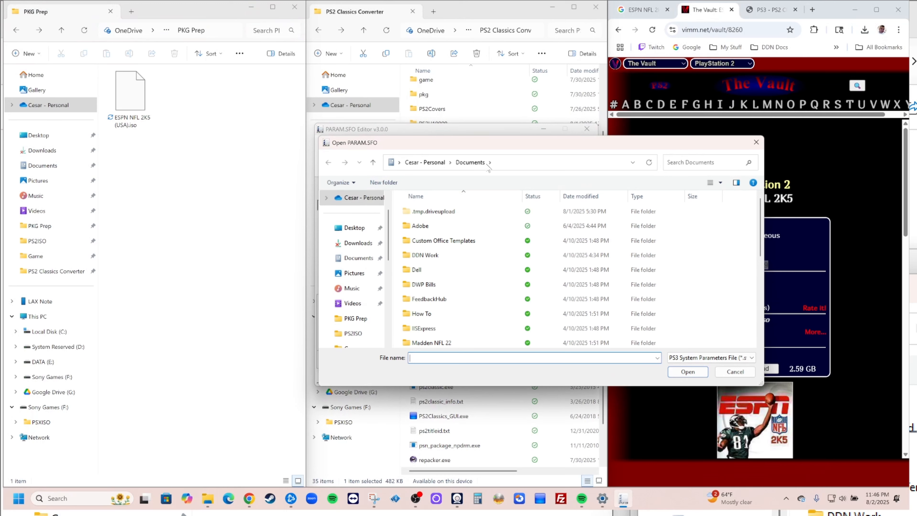
left_click(354, 227)
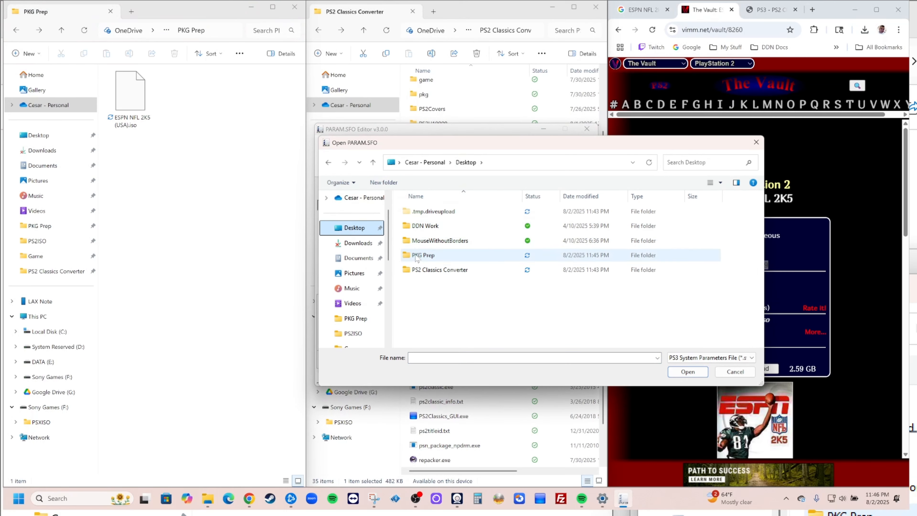
double_click(433, 270)
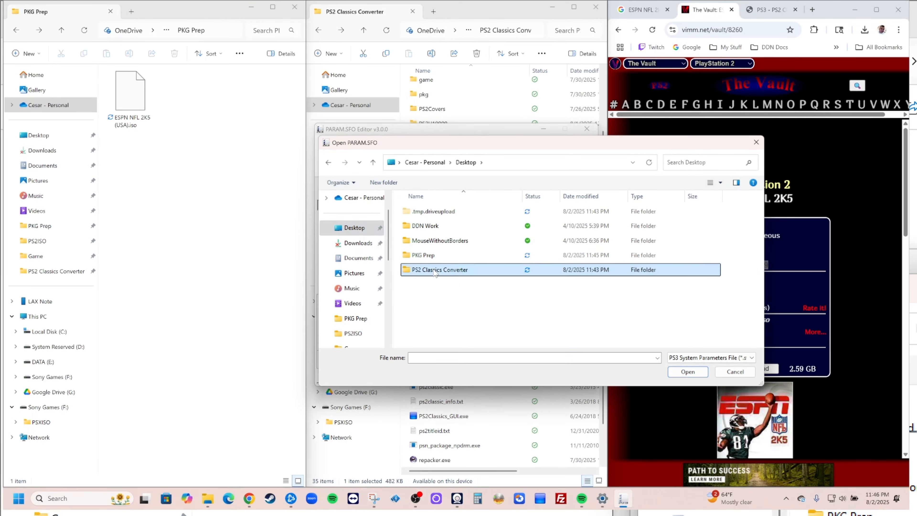
scroll(428, 289, "down", 2)
scroll(427, 289, "down", 1)
left_click(453, 343)
double_click(453, 343)
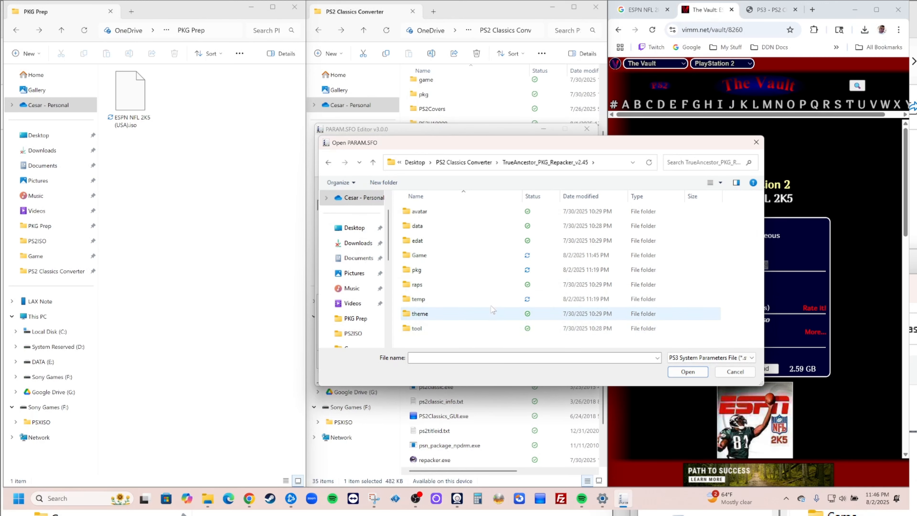
double_click(415, 257)
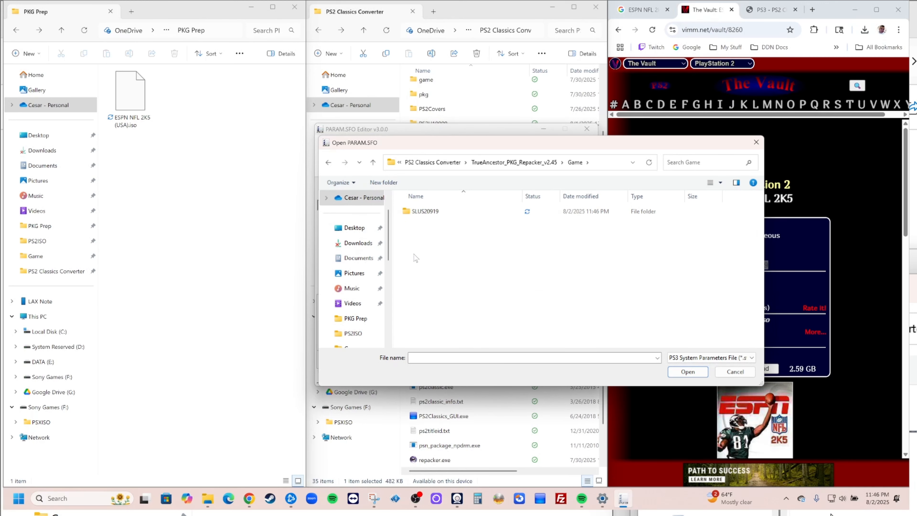
double_click(427, 212)
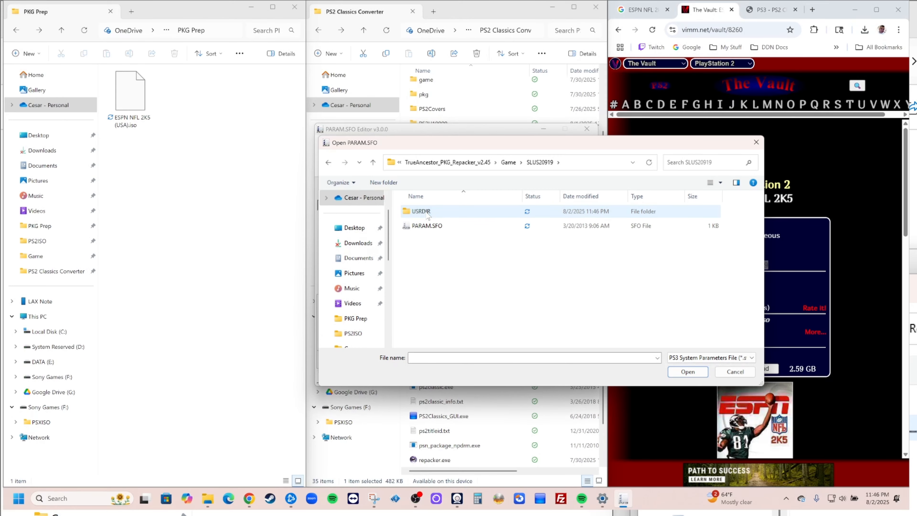
double_click(428, 226)
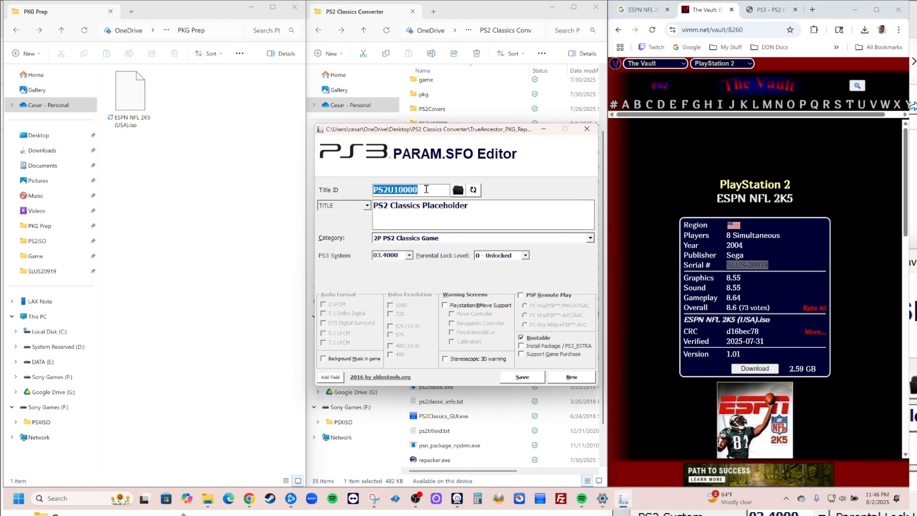
Set the Title ID to SLUS20919 and the title to ESPN 2K5.
type("SLUS")
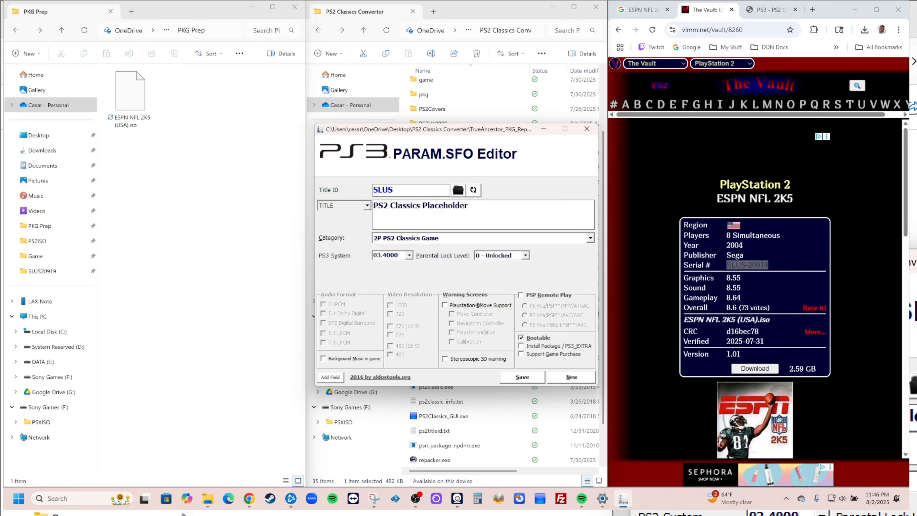
type("209")
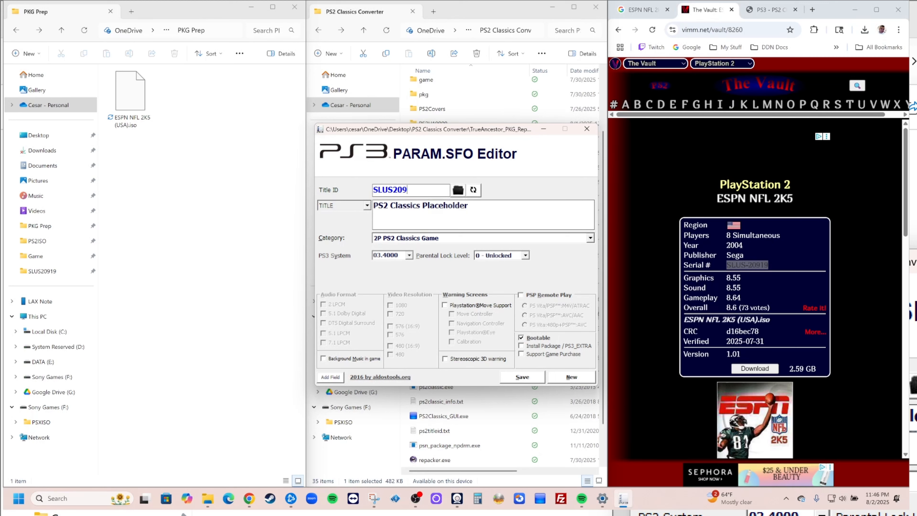
type("19")
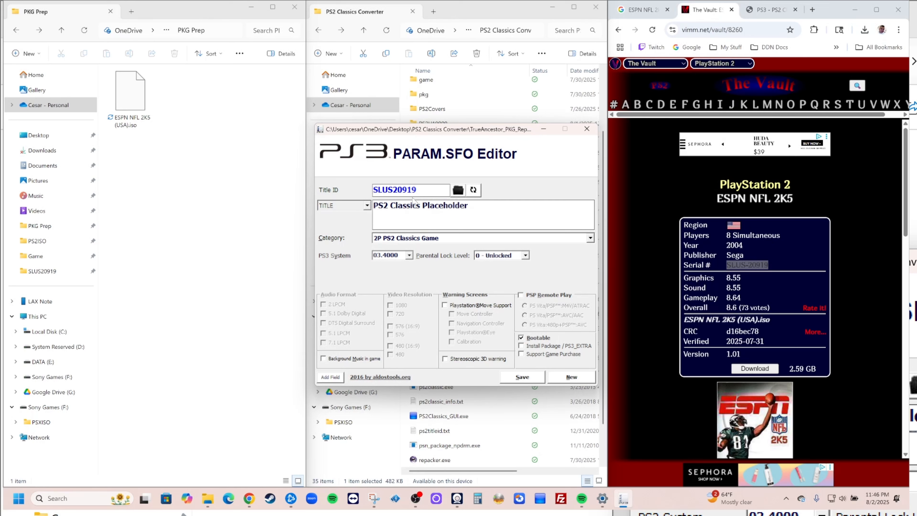
mouse_move(474, 206)
left_mouse_down()
mouse_move(454, 205)
mouse_move(470, 205)
left_mouse_up()
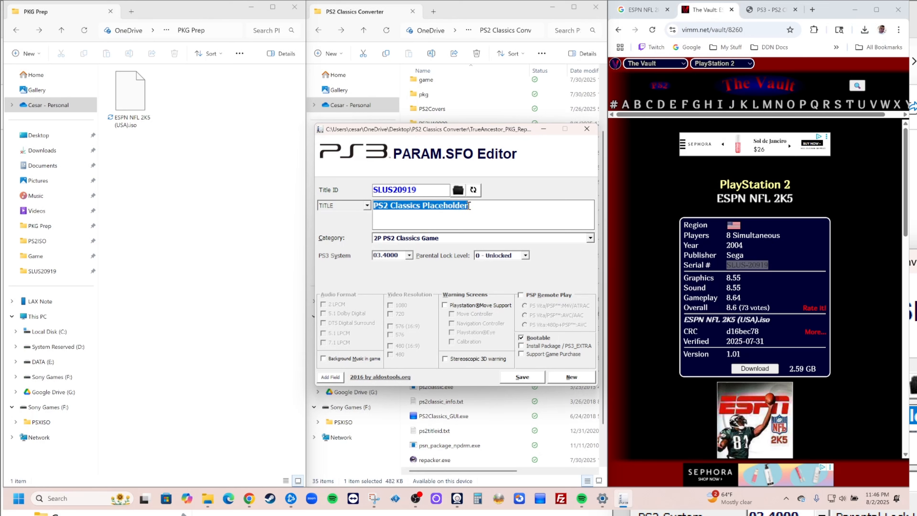
type("ESPN ")
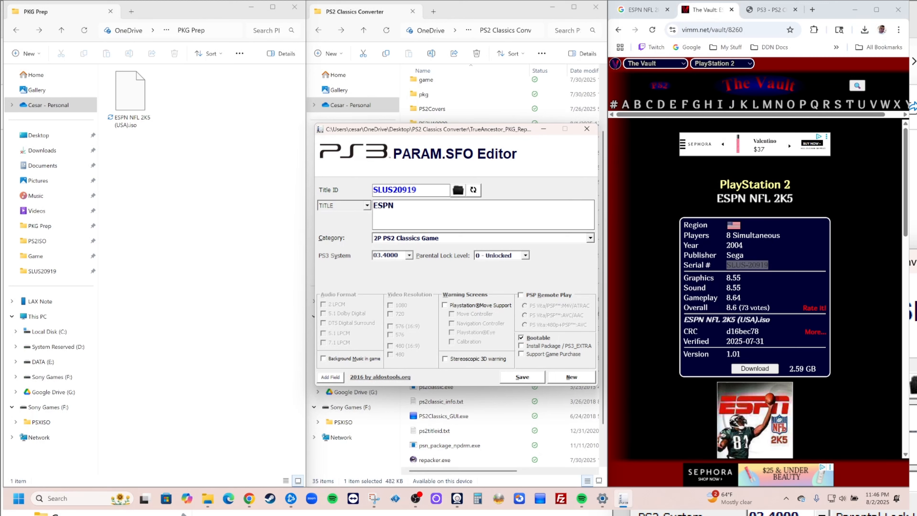
type("2K5")
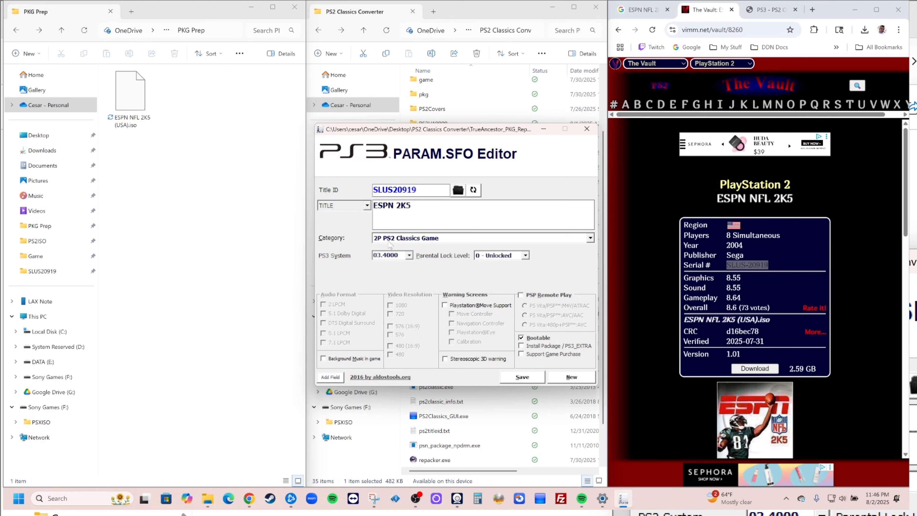
Keep the parental lock level at 0 - Unlocked, save PARAM.SFO and close the editor.
left_click(525, 257)
left_click(519, 268)
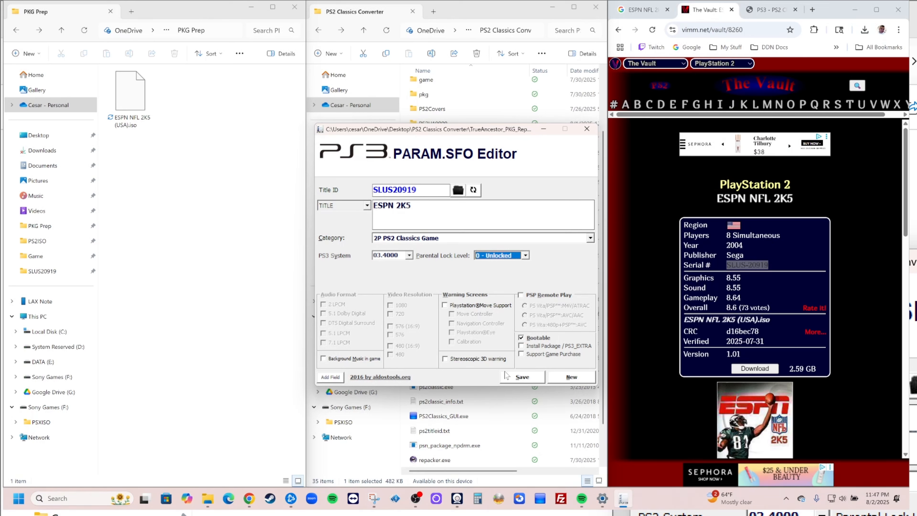
left_click(523, 377)
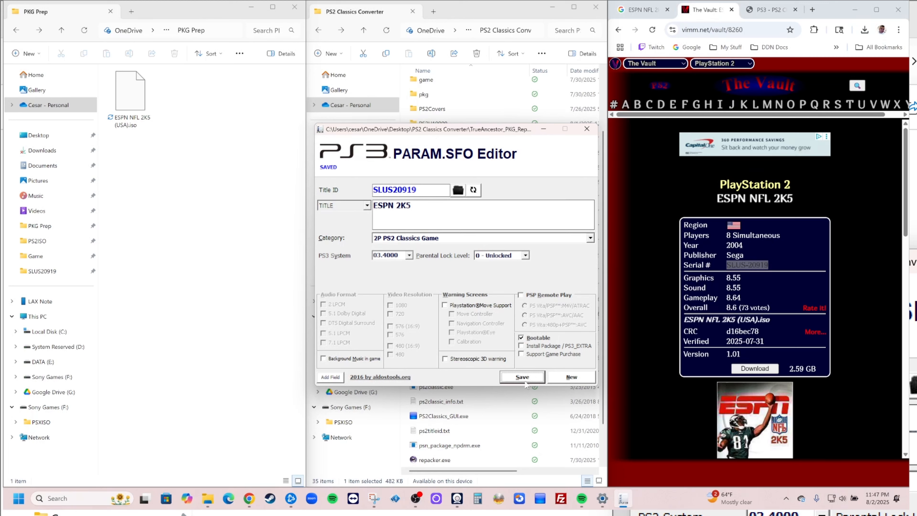
left_click(587, 129)
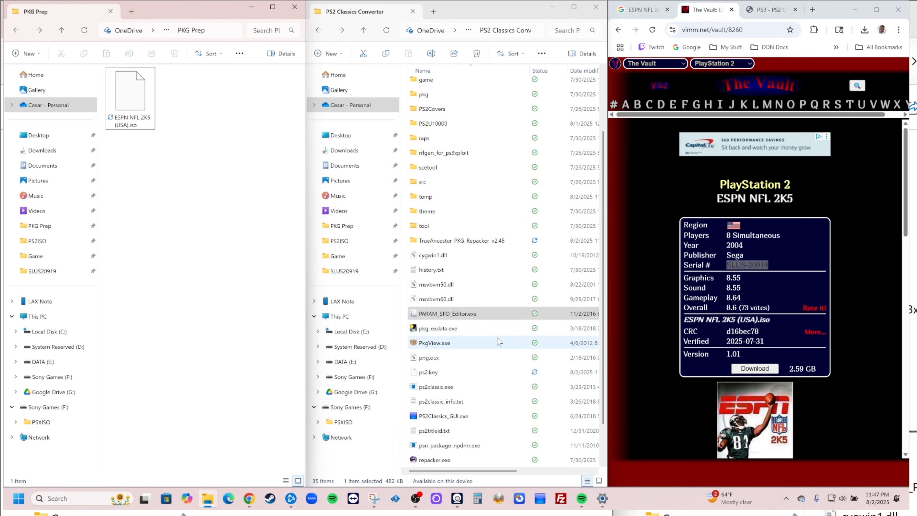
Check the Game folder in TrueAncestor_PKG_Repacker_v2.45, and run that repacker folder's repacker.exe as administrator.
scroll(451, 272, "up", 3)
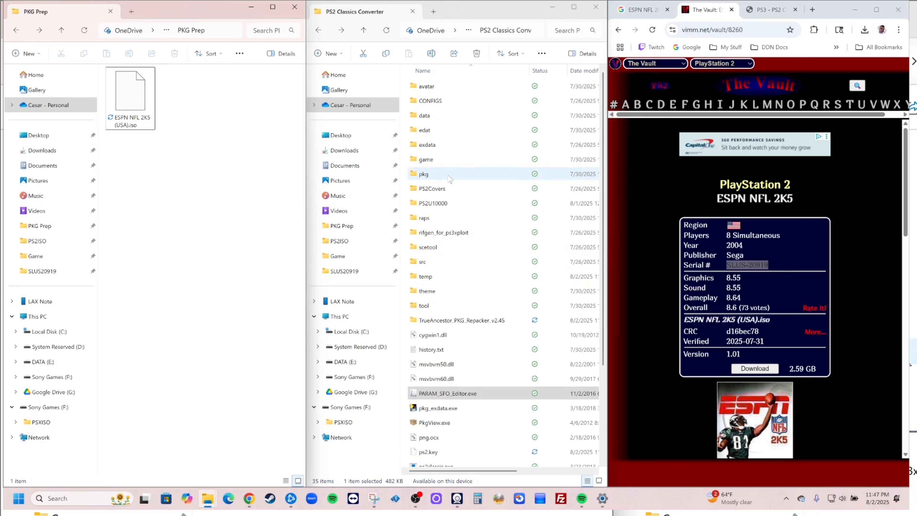
scroll(449, 178, "down", 3)
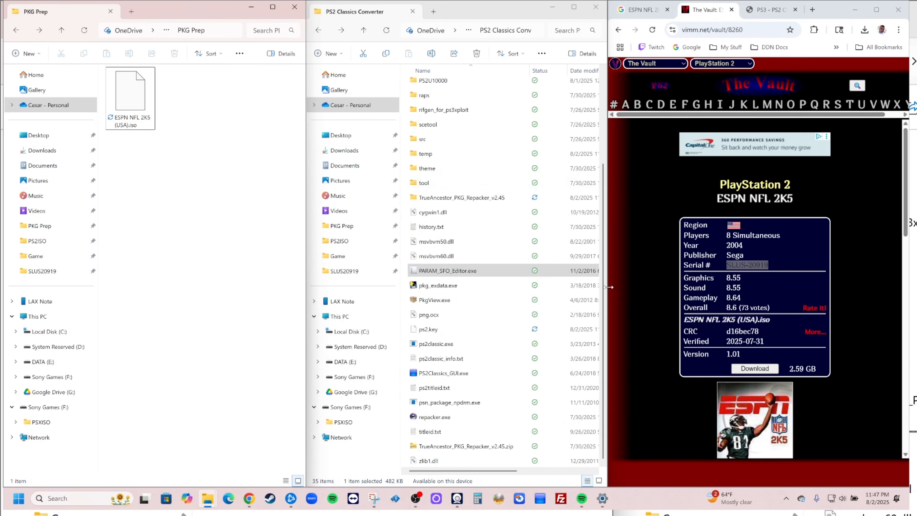
double_click(446, 197)
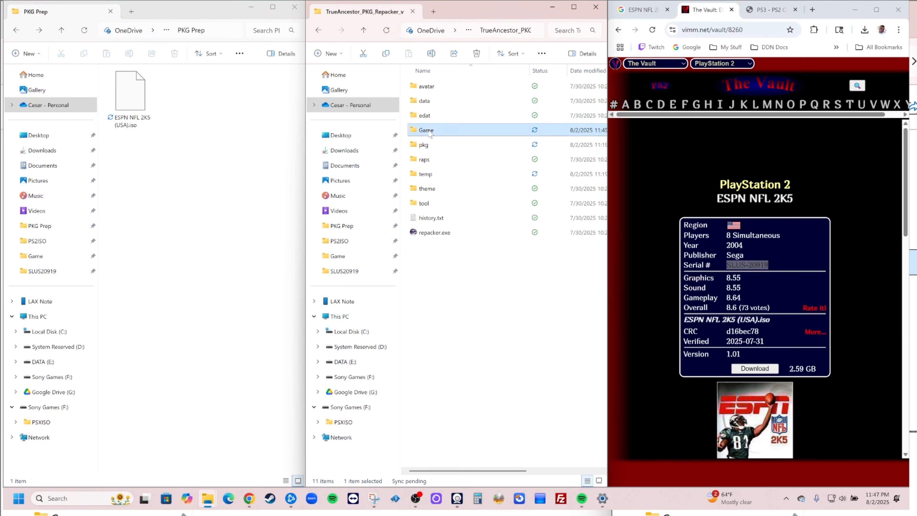
double_click(430, 131)
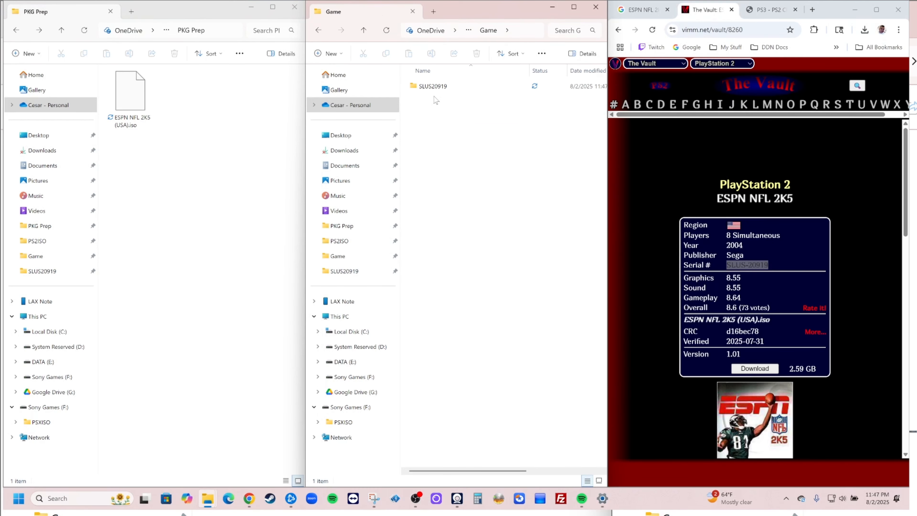
left_click(317, 31)
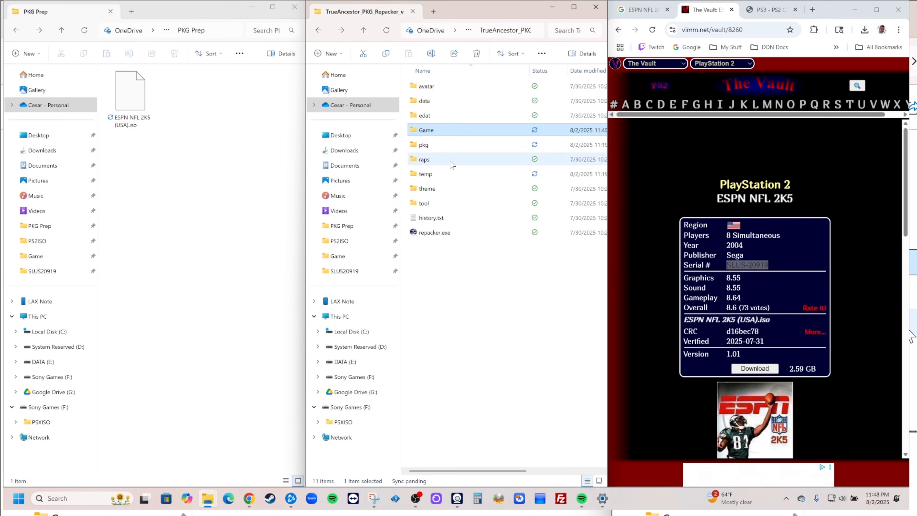
right_click(439, 235)
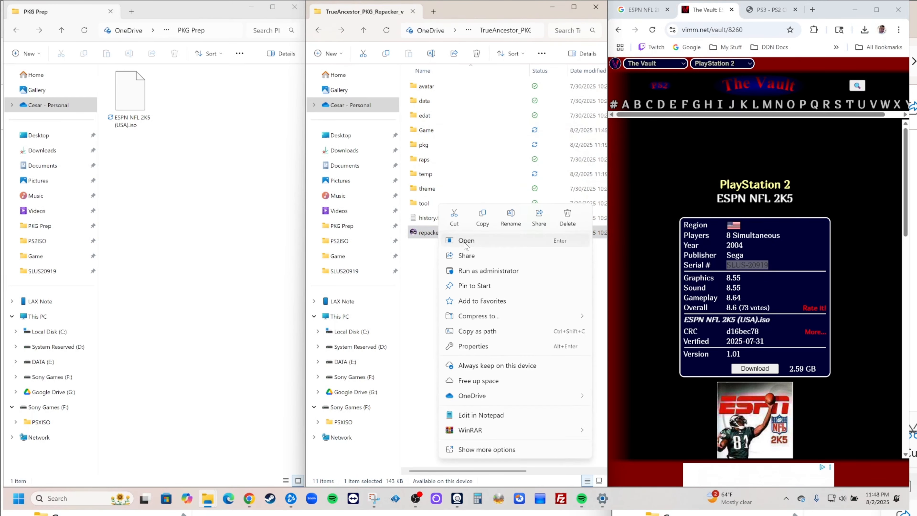
left_click(477, 274)
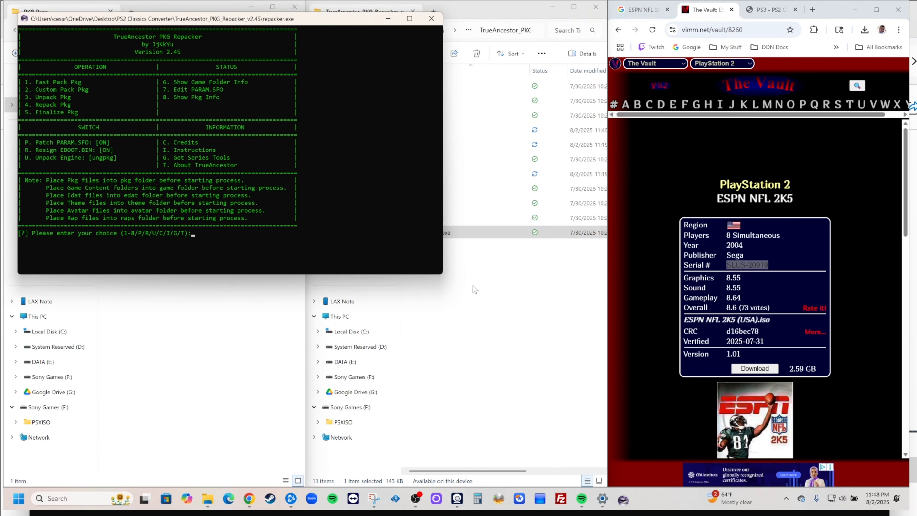
Start a Fast Pack Pkg (1) of type PS2 Classic (9) for game folder 1, SLUS20919.
left_click(222, 233)
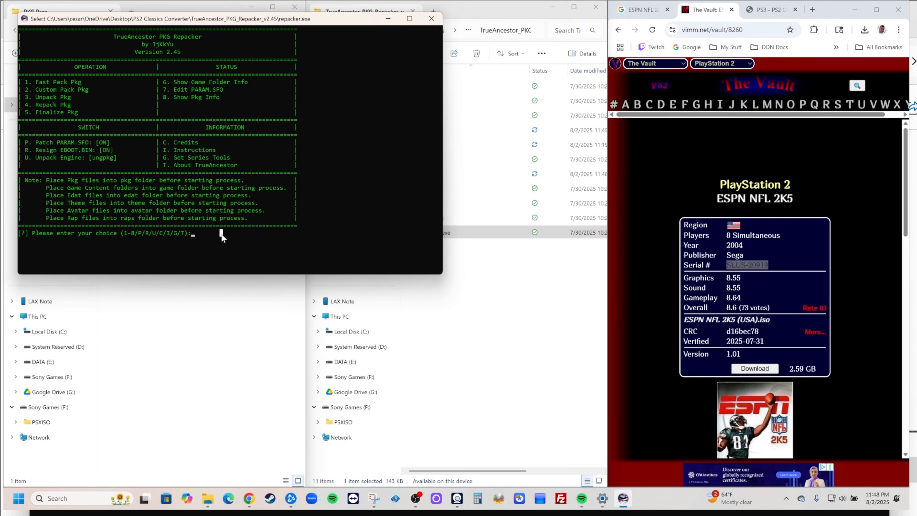
key("Escape")
type("1")
key("Return")
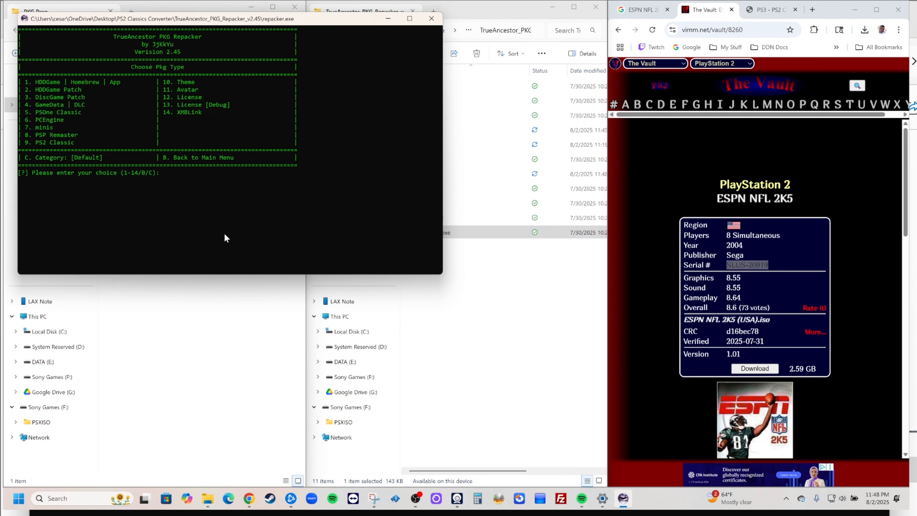
type("9")
key("Return")
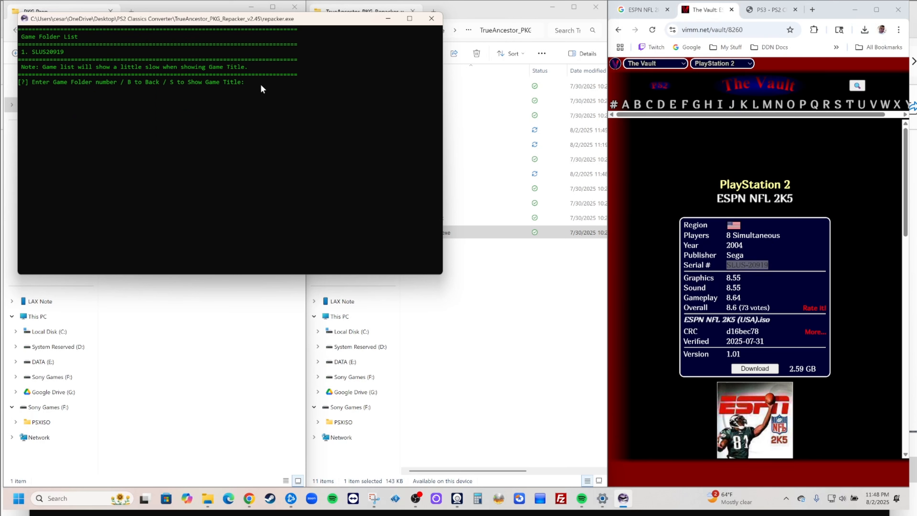
type("1")
key("Return")
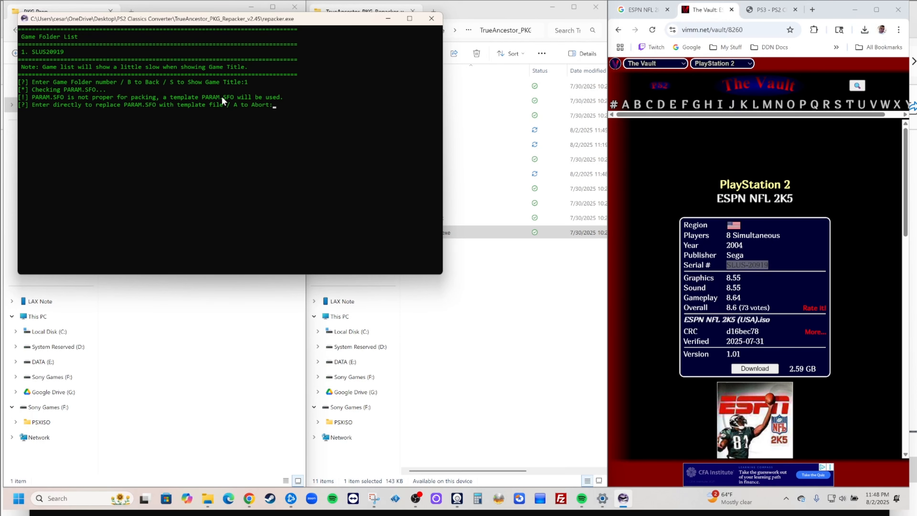
Replace PARAM.SFO with the template file, close the System File Utility without editing and exit the repacker.
key("Return")
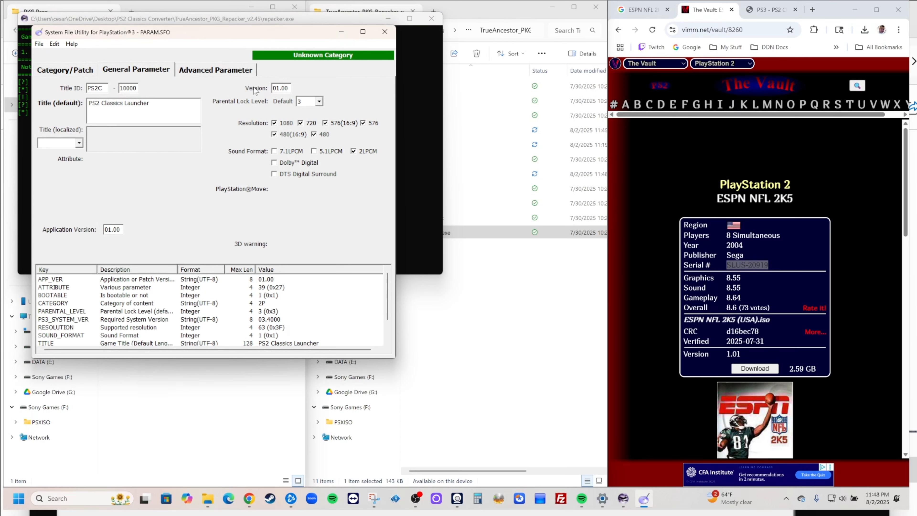
left_click(385, 32)
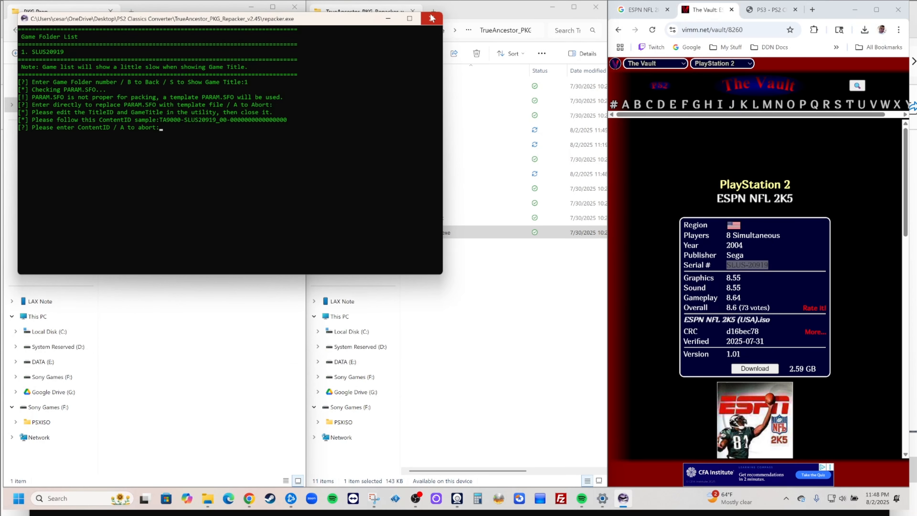
left_click(431, 19)
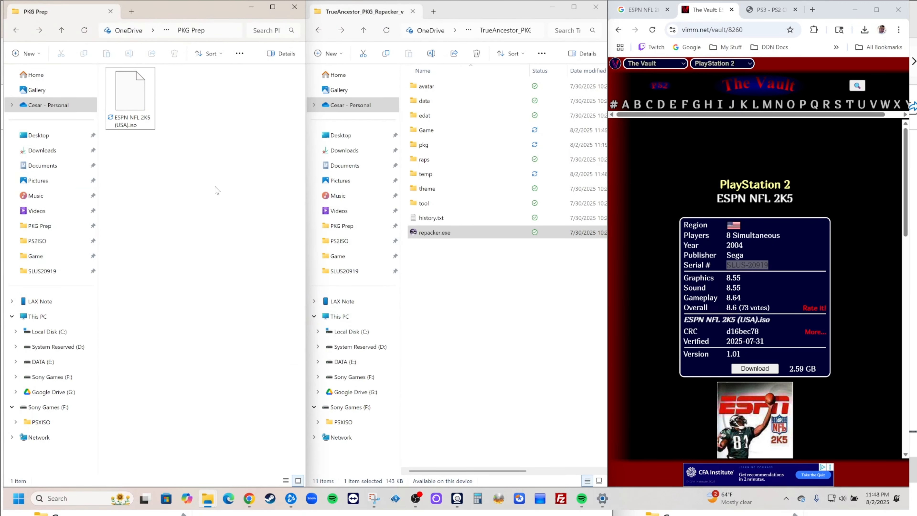
left_click(469, 289)
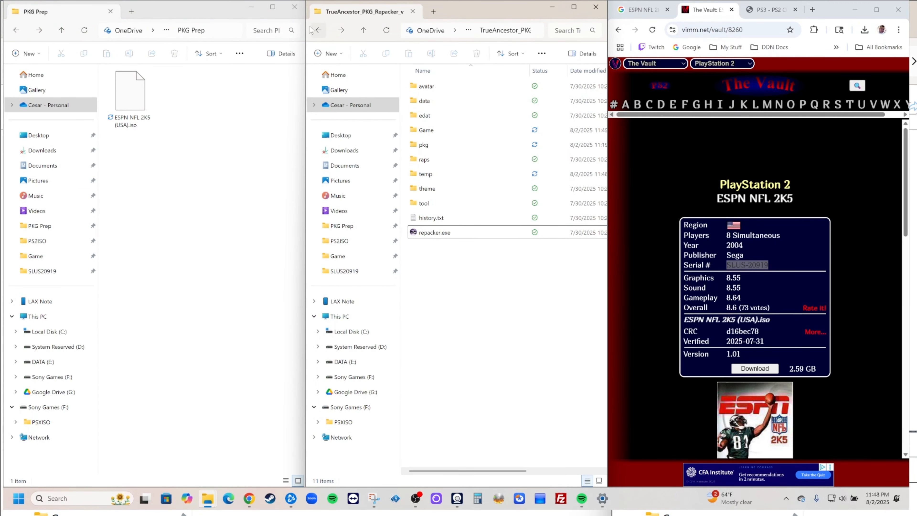
Run PARAM_SFO_Editor.exe from the PS2 Classics Converter folder and open the PARAM.SFO in Game > SLUS20919.
left_click(318, 31)
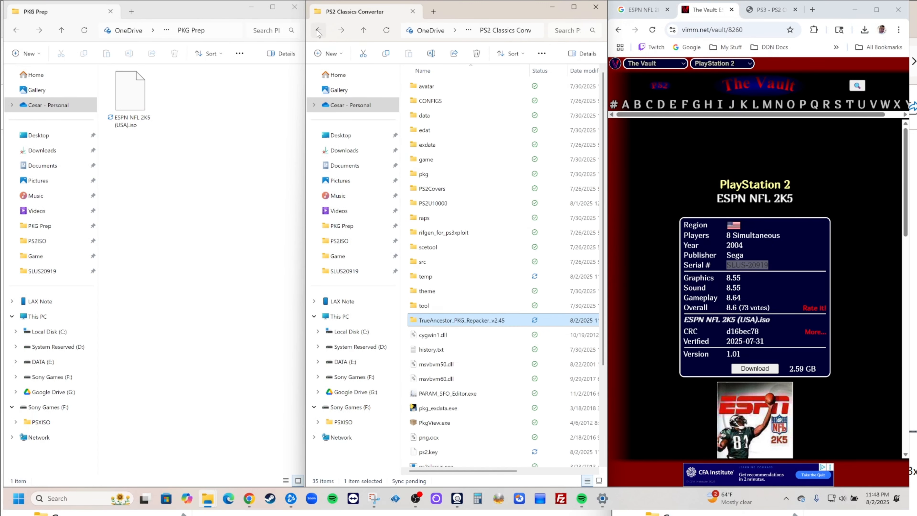
left_click(452, 394)
right_click(452, 396)
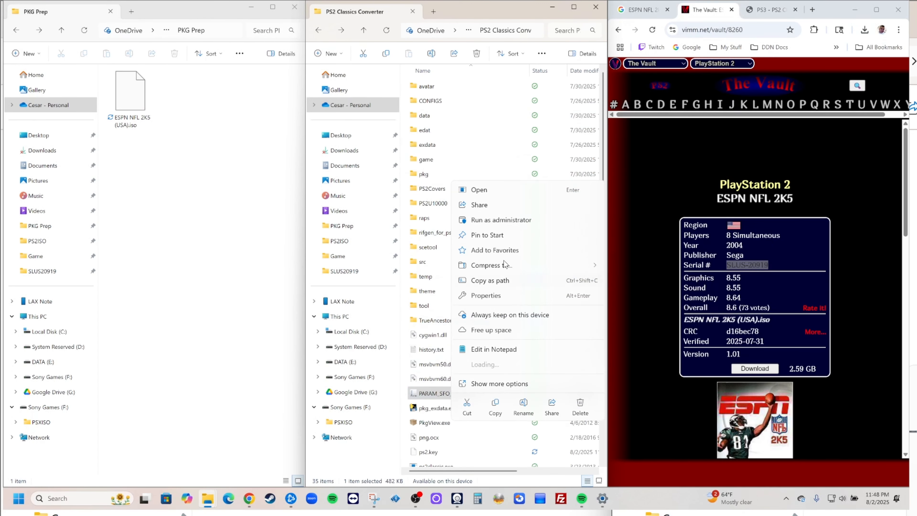
left_click(512, 208)
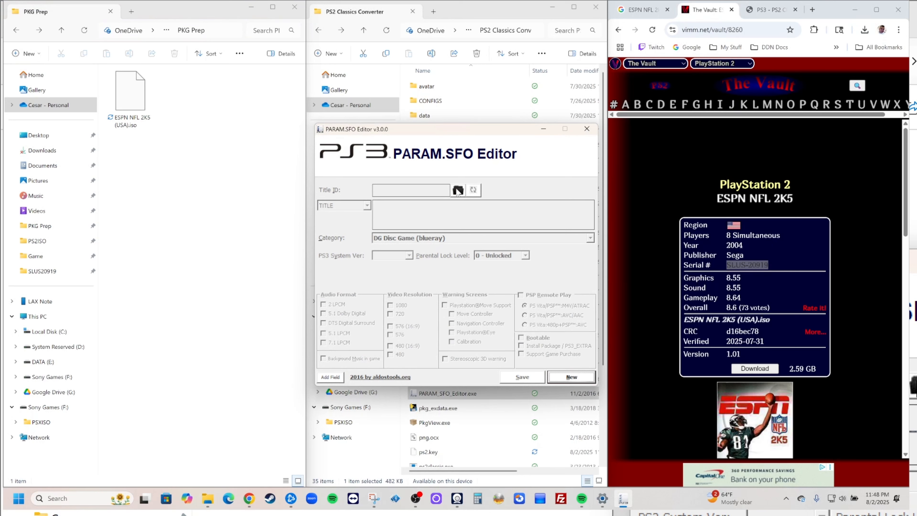
left_click(458, 190)
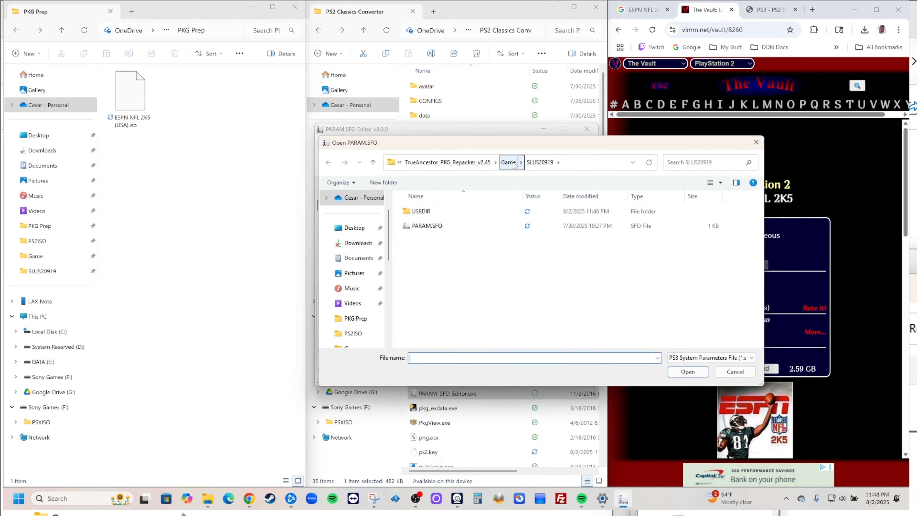
double_click(421, 226)
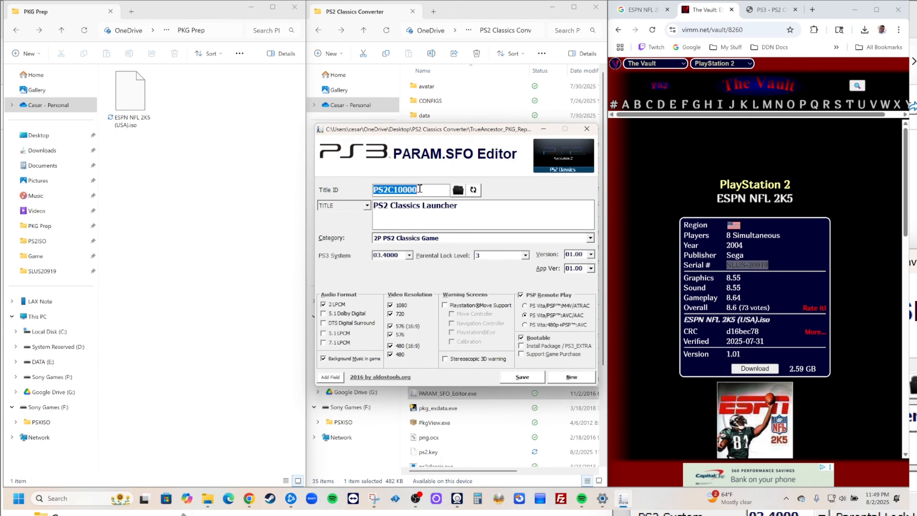
Set the PARAM.SFO title ID to SLUS20919 and its title to ESPN 2K5.
type("SLUS20919")
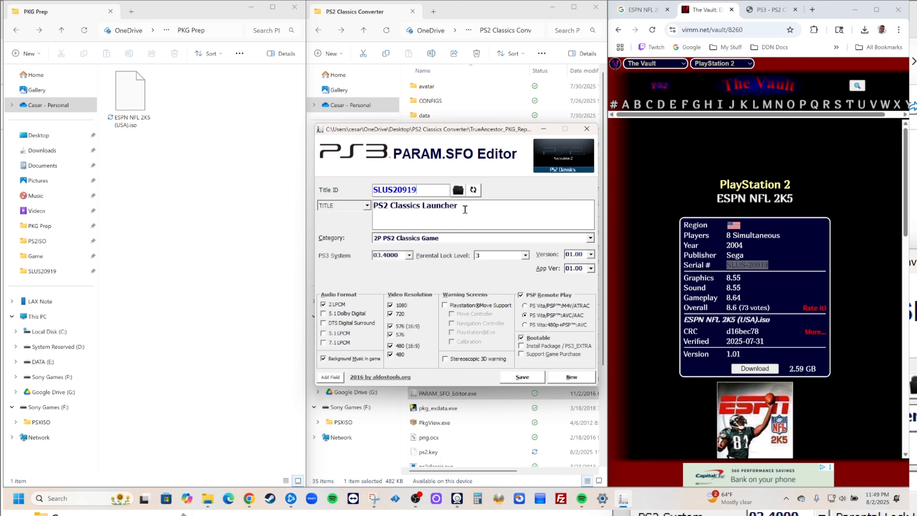
mouse_move(466, 210)
left_mouse_down()
mouse_move(433, 210)
mouse_move(456, 210)
left_mouse_up()
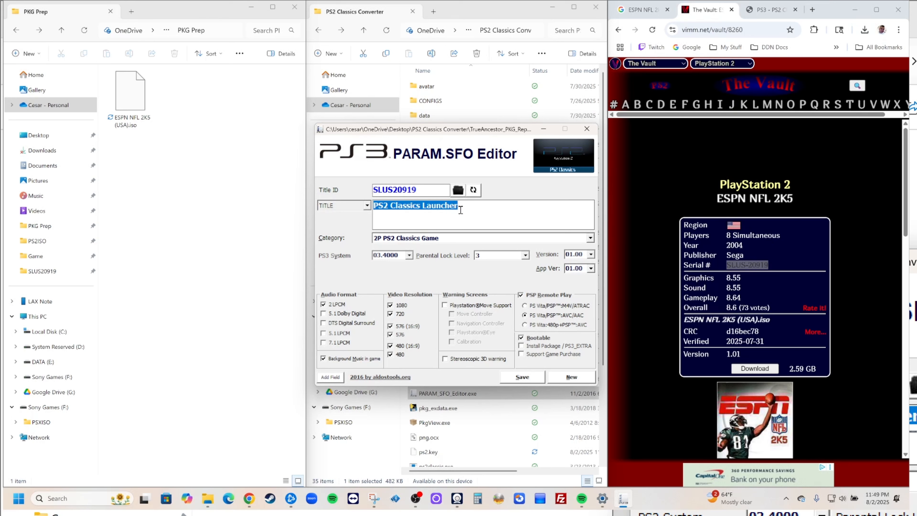
type("ESPN 2K5")
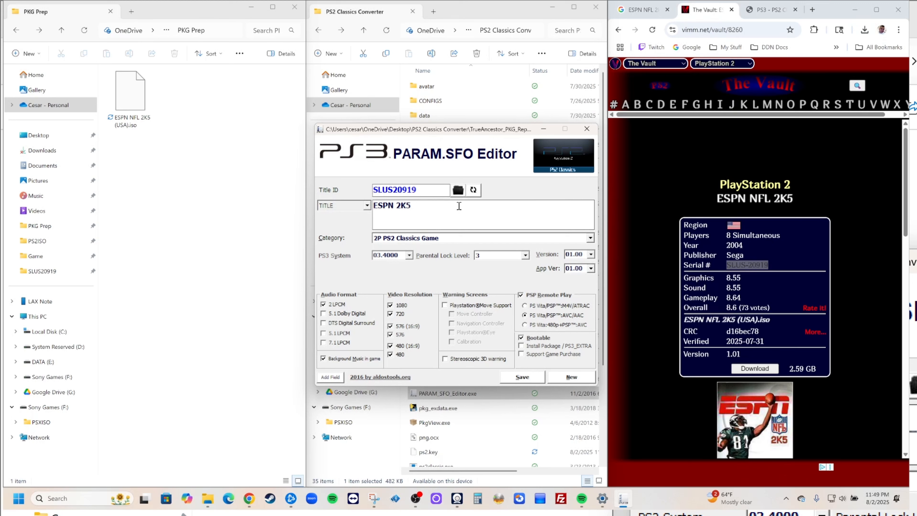
Set the parental lock level to 0 - Unlocked, save PARAM.SFO and close the editor.
left_click(525, 255)
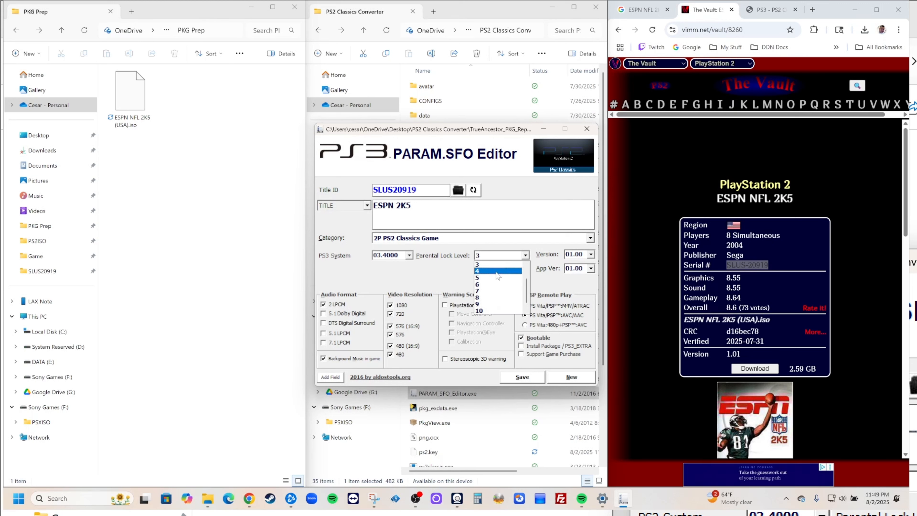
left_click(500, 265)
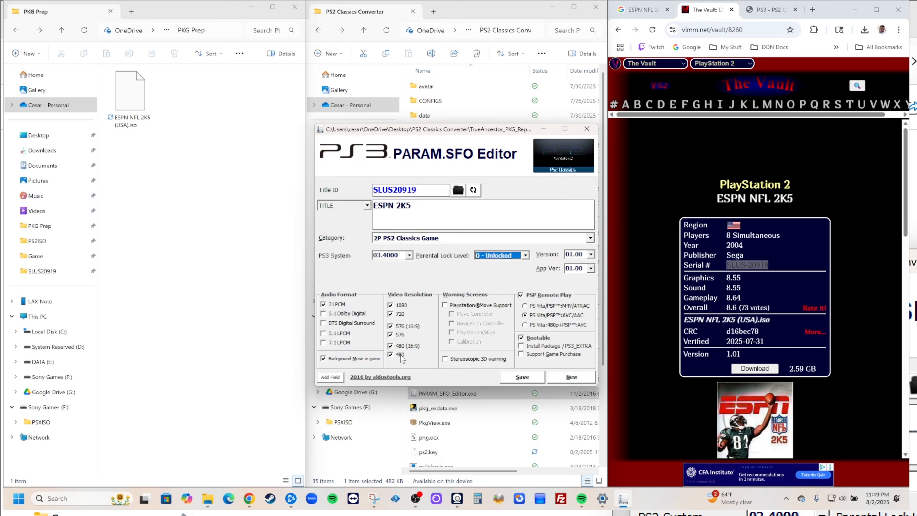
left_click(531, 379)
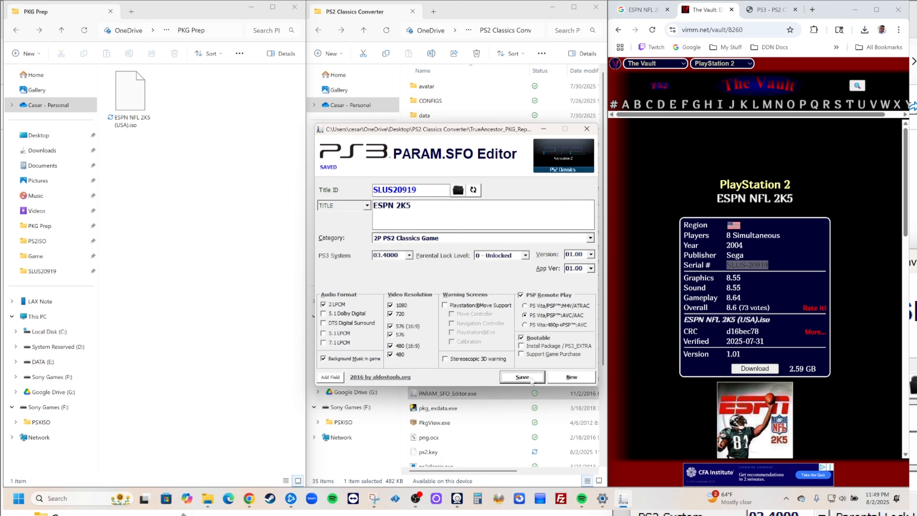
left_click(587, 130)
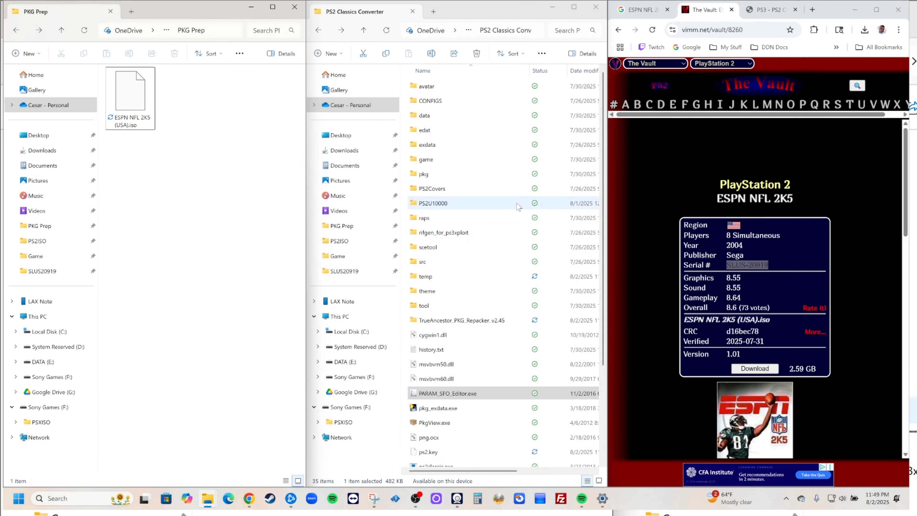
Run repacker.exe from the TrueAncestor_PKG_Repacker_v2.45 folder as administrator.
double_click(428, 324)
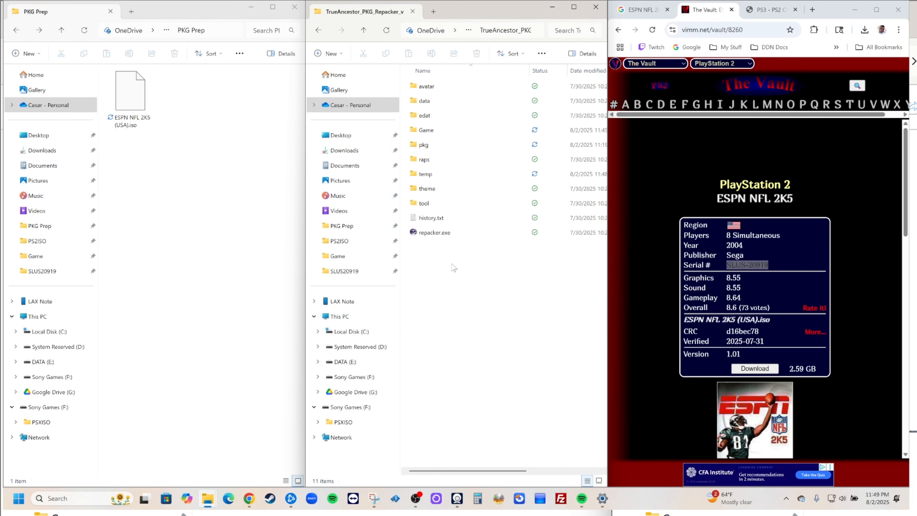
right_click(439, 235)
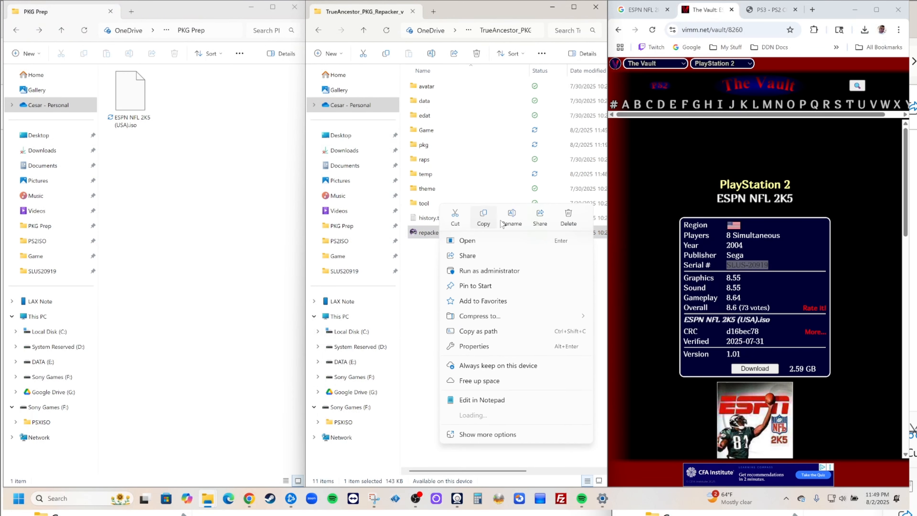
left_click(487, 271)
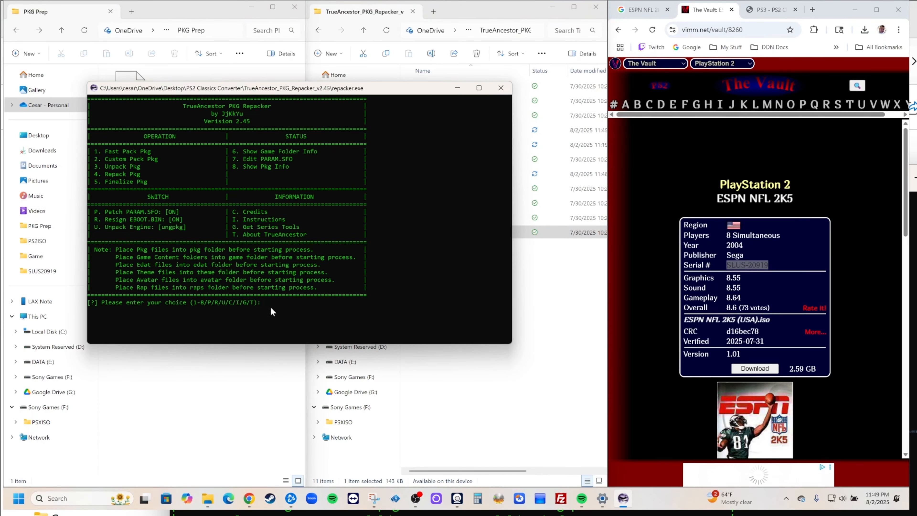
Start a Custom Pack Pkg (2) of type PS2 Classic (9) for game folder 1, SLUS20919.
left_click(287, 304)
type("2")
key("Return")
type("9")
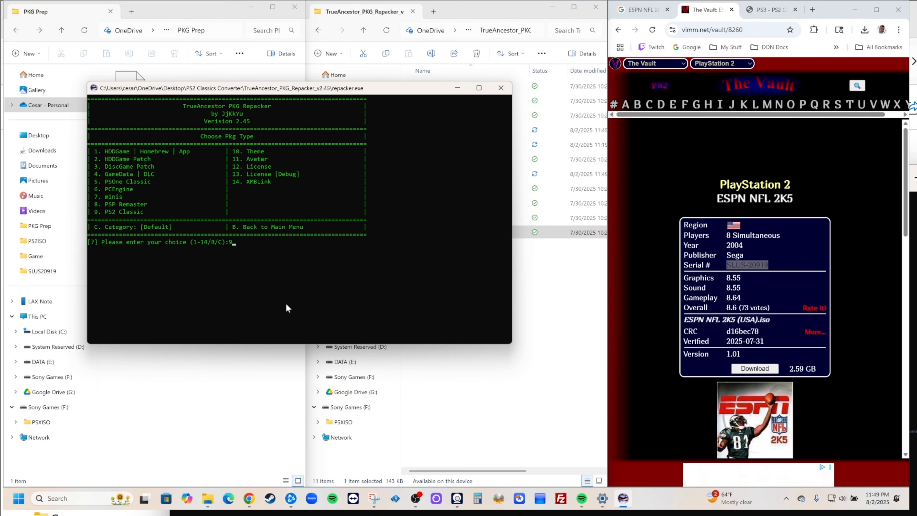
key("Return")
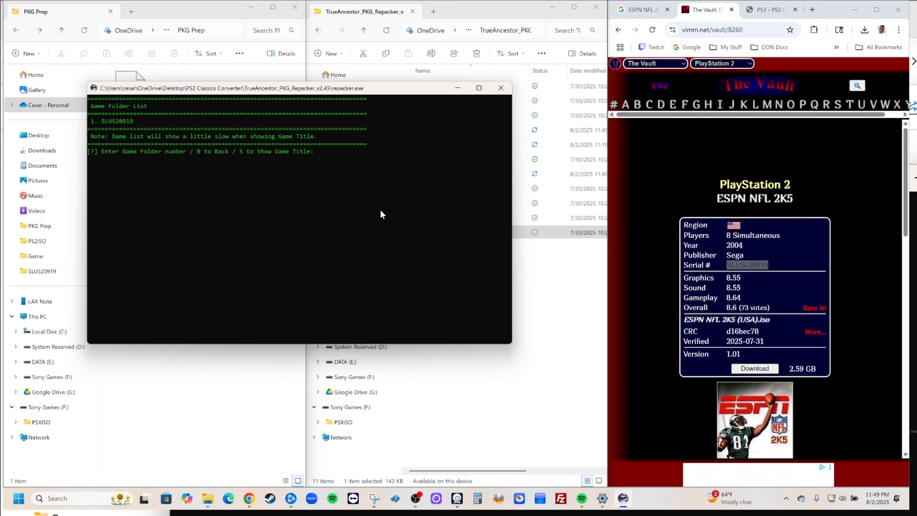
type("1")
key("Return")
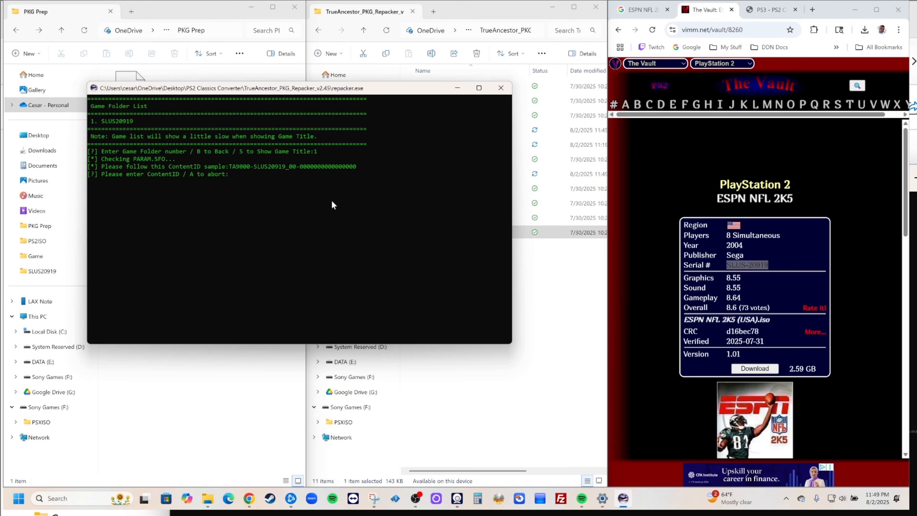
type("TA")
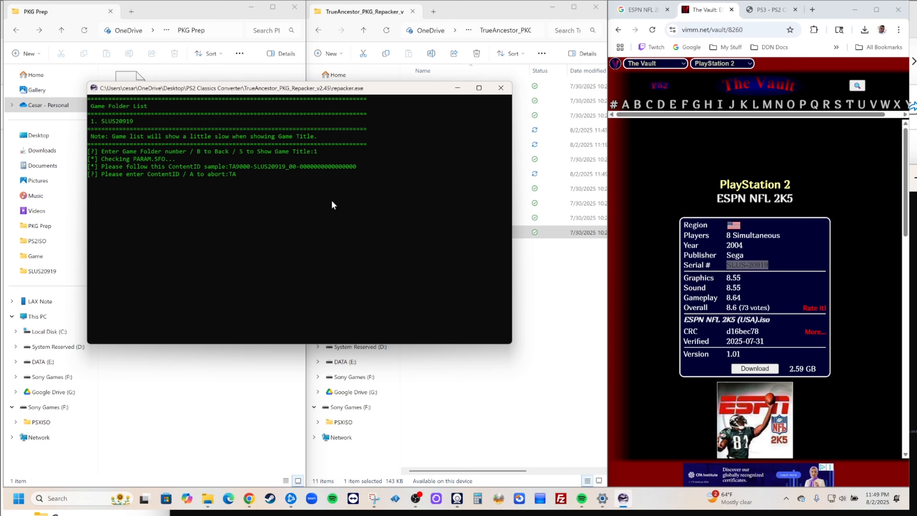
type("9000-SLUS209")
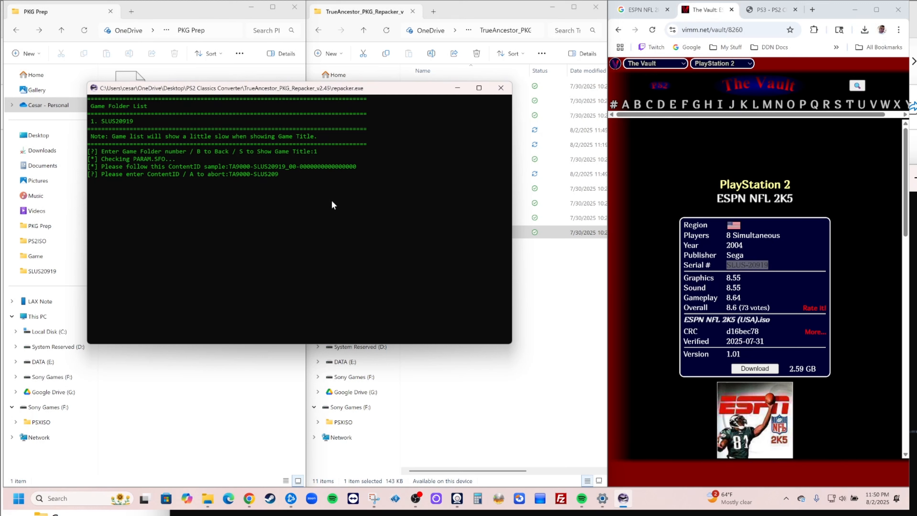
type("19_00-0000000000000000")
key("Return")
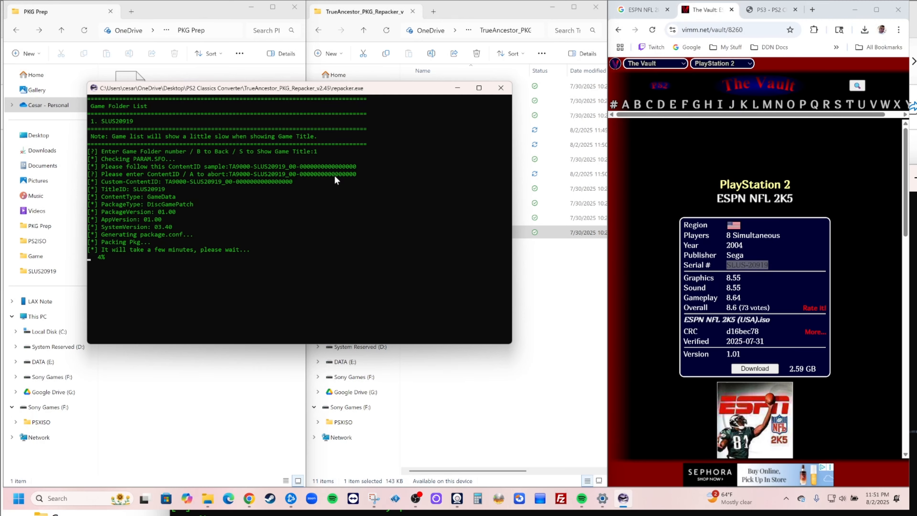
left_click_drag(404, 91, 563, 182)
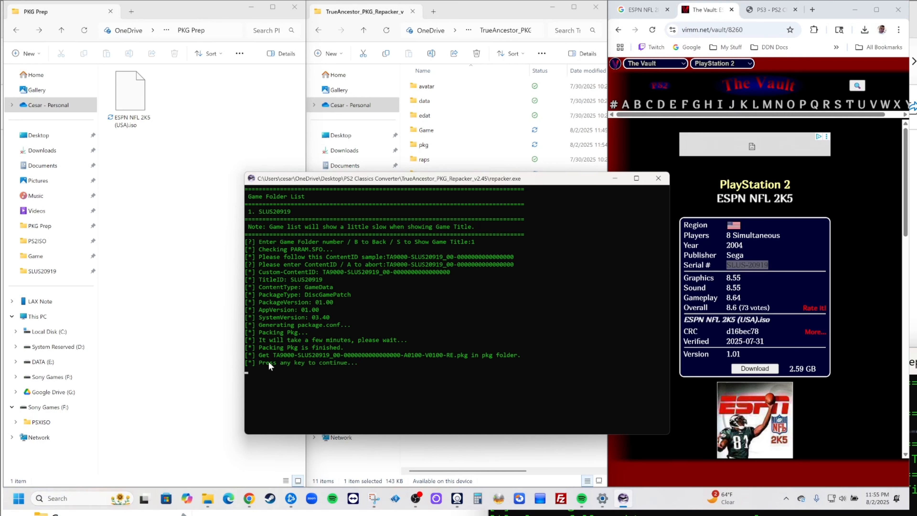
key("Return")
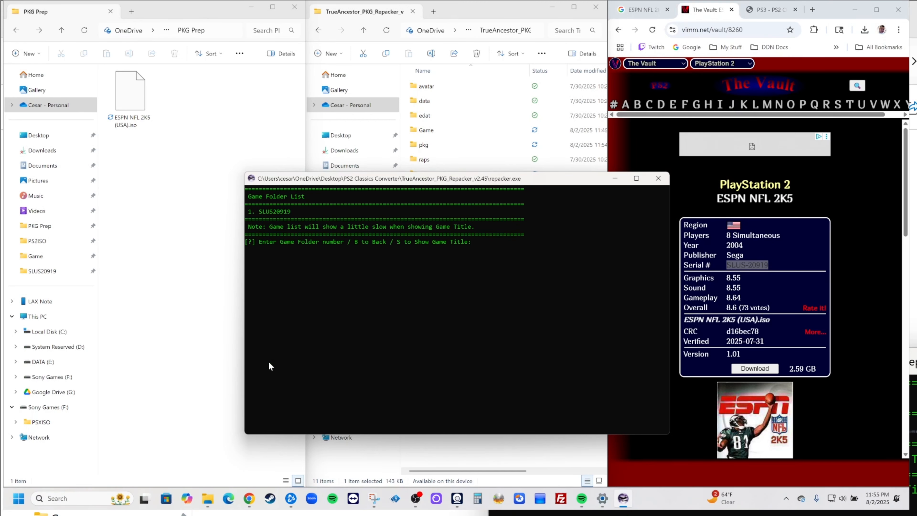
Close the repacker and open the pkg folder inside TrueAncestor_PKG_Repacker_v2.45.
left_click(668, 177)
left_click(469, 282)
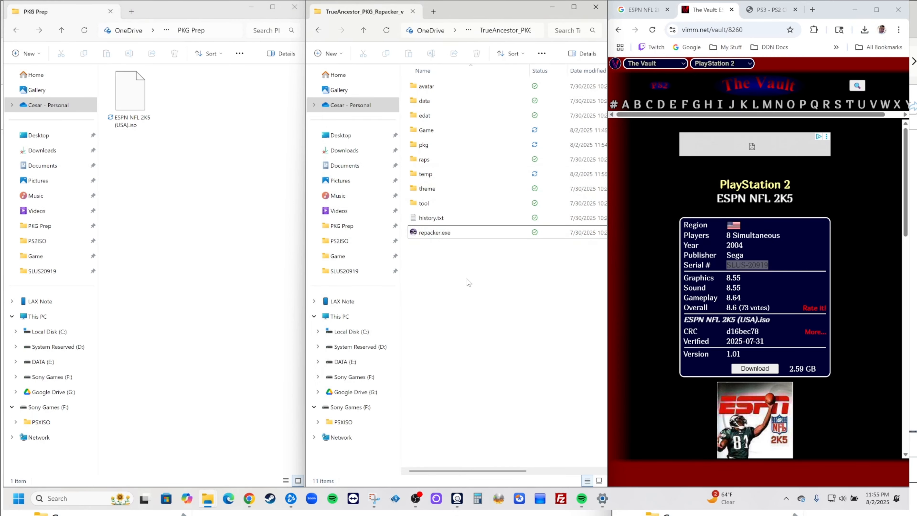
double_click(430, 133)
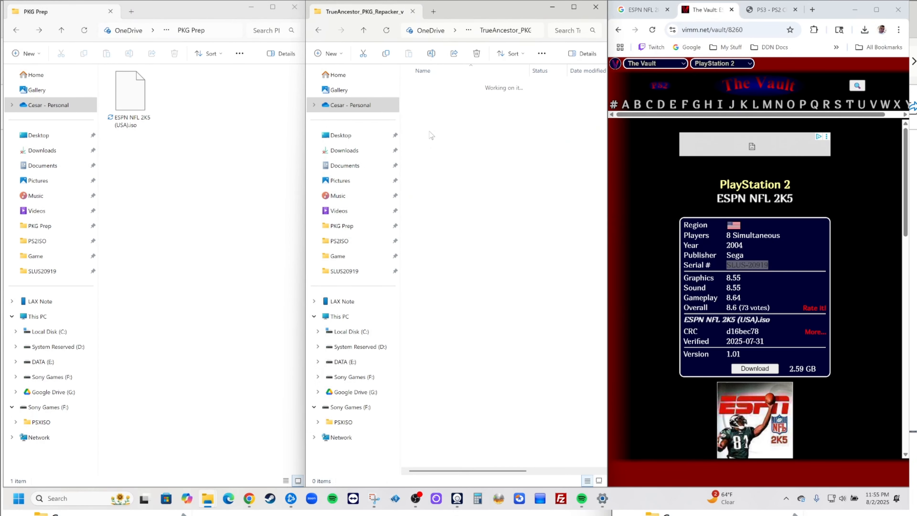
left_click(319, 33)
double_click(441, 147)
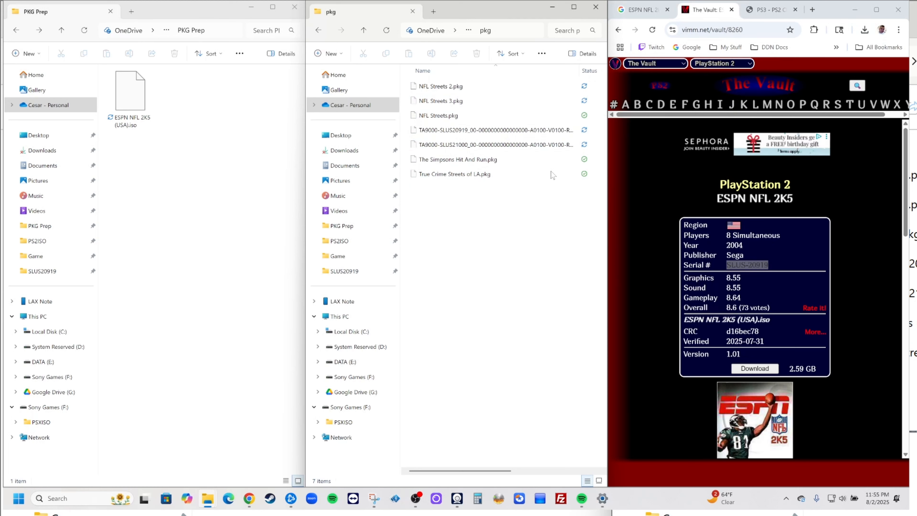
Rename the new SLUS20919 package file in the pkg folder to ESPN 2K5.pkg.
left_click(473, 133)
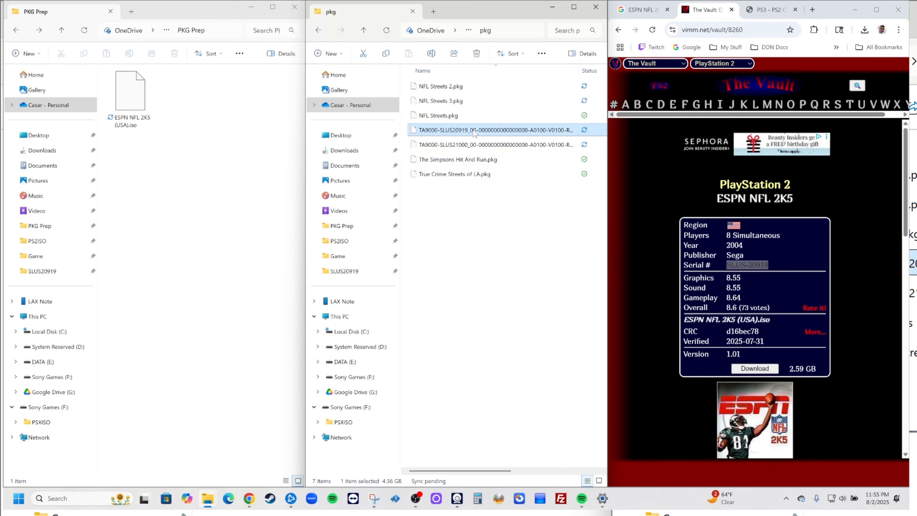
right_click(474, 131)
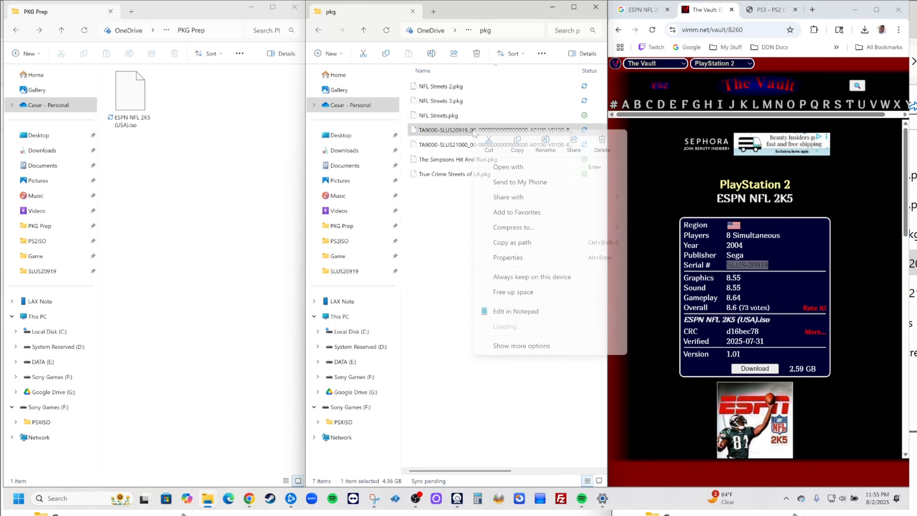
left_click(544, 147)
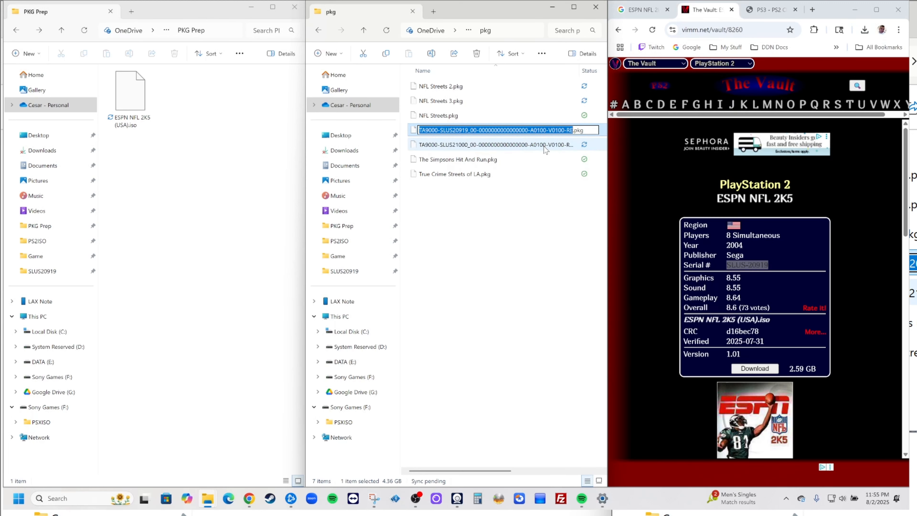
type("ESPN")
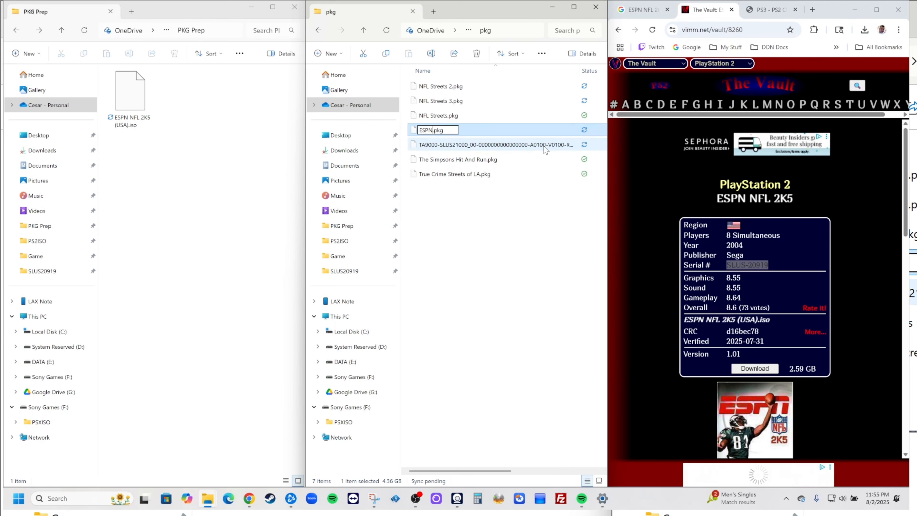
type(" 2K5")
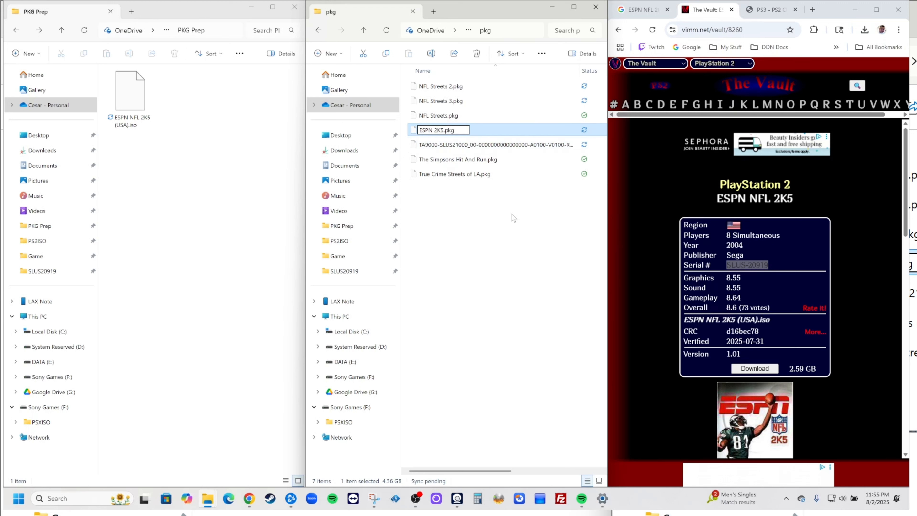
key("Return")
Rename the SLUS21000 package file in the pkg folder to Madden 2005.pkg.
left_click(455, 146)
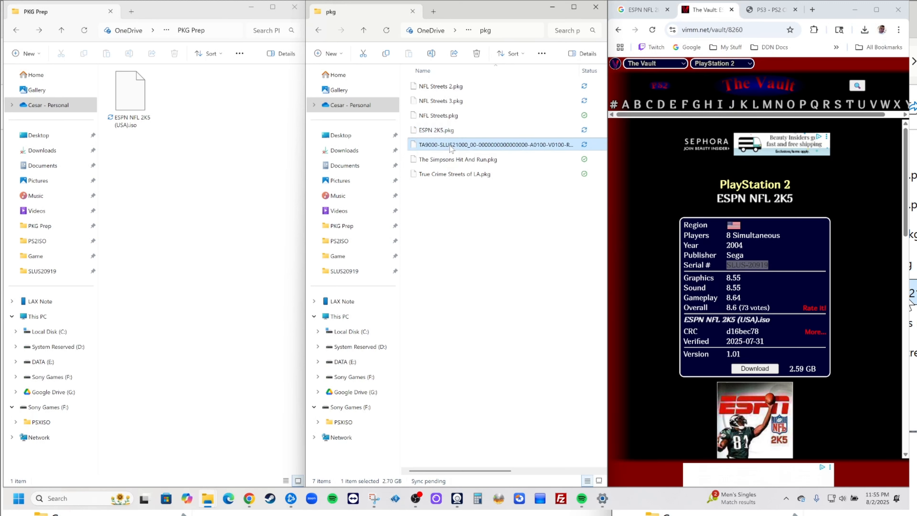
right_click(451, 149)
left_click(518, 153)
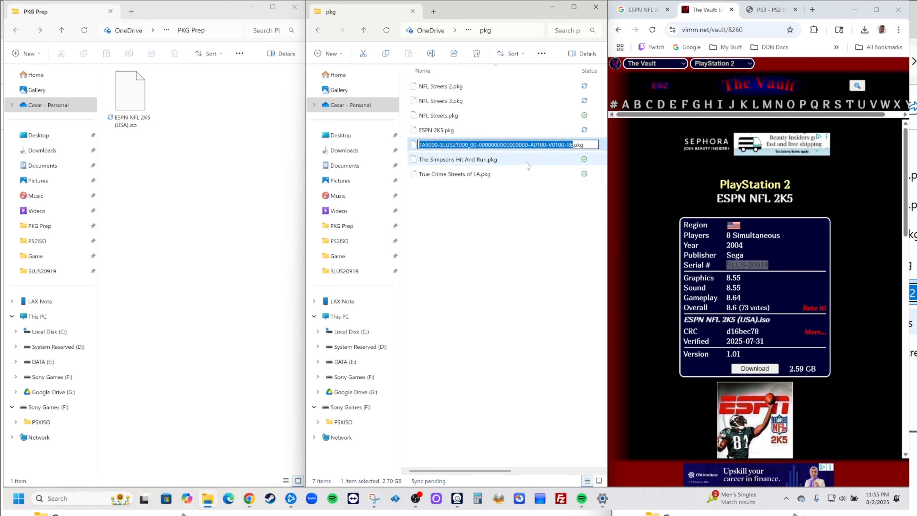
type("Madden 2005")
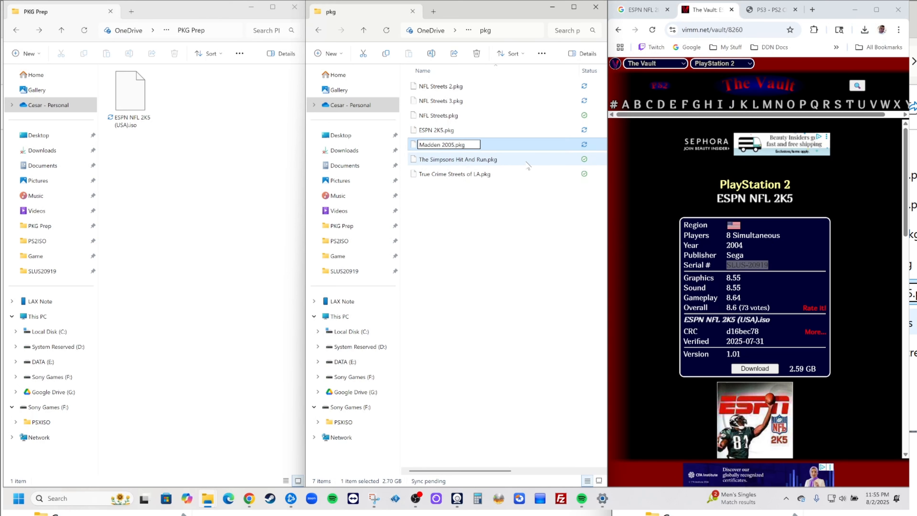
left_click(481, 214)
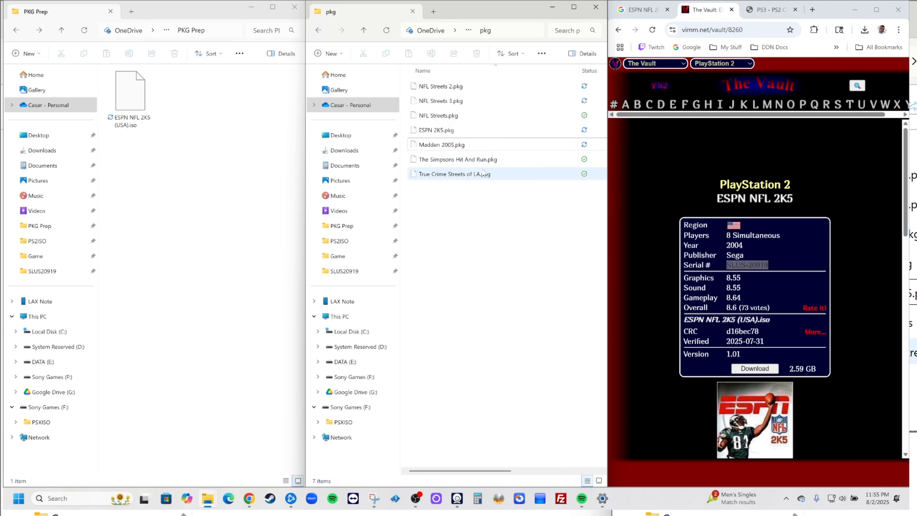
Copy the ESPN 2K5, Madden 2005, NFL Streets, NFL Streets 2 and NFL Streets 3 package files from the pkg folder.
left_click_drag(508, 143, 418, 102)
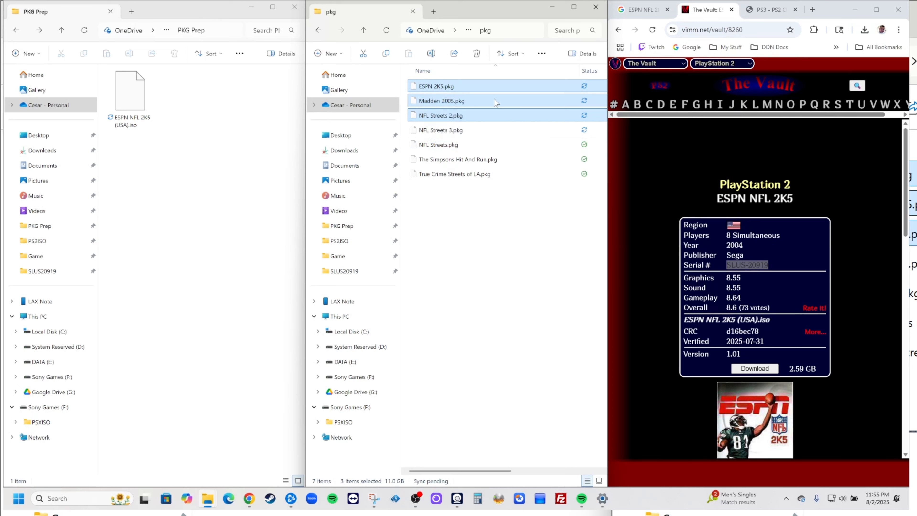
left_click(527, 185)
left_click_drag(524, 83, 520, 150)
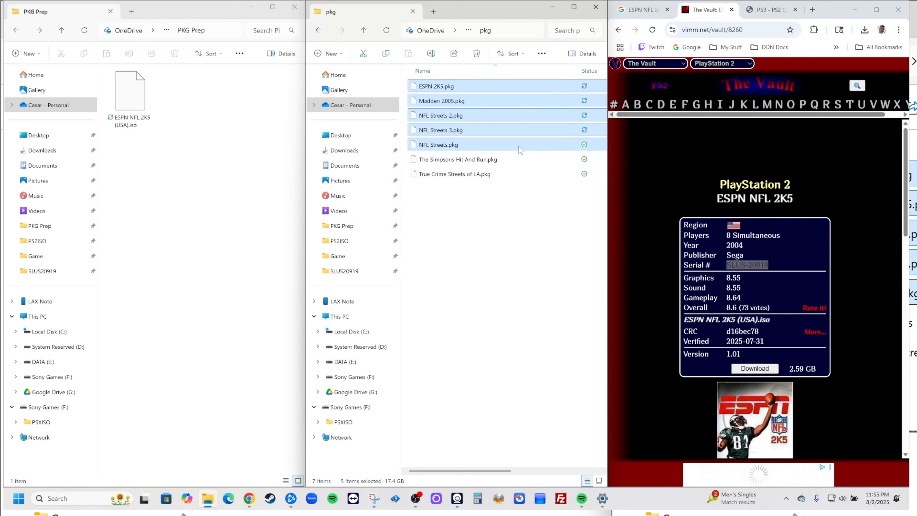
right_click(520, 149)
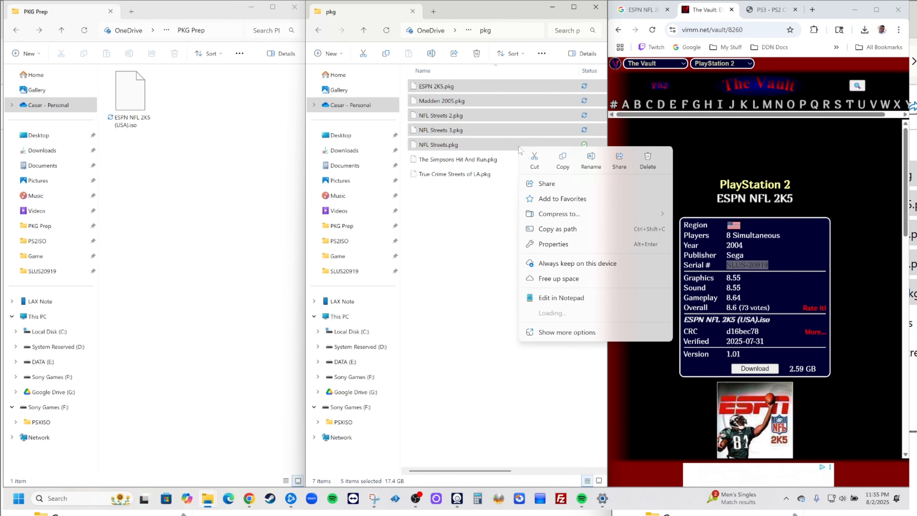
left_click(563, 160)
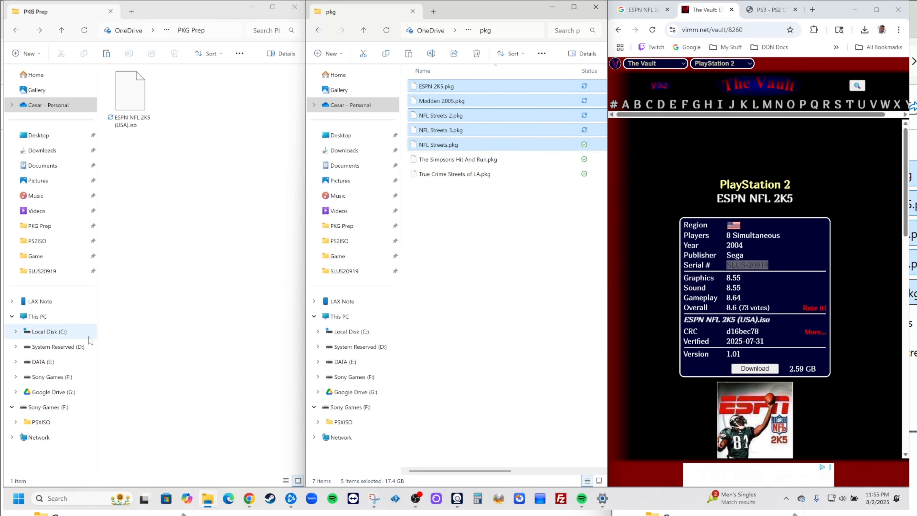
Open the Sony Games (F:) drive, clear the package selection and reopen the pkg folder from TrueAncestor_PKG_Repacker.
left_click(57, 406)
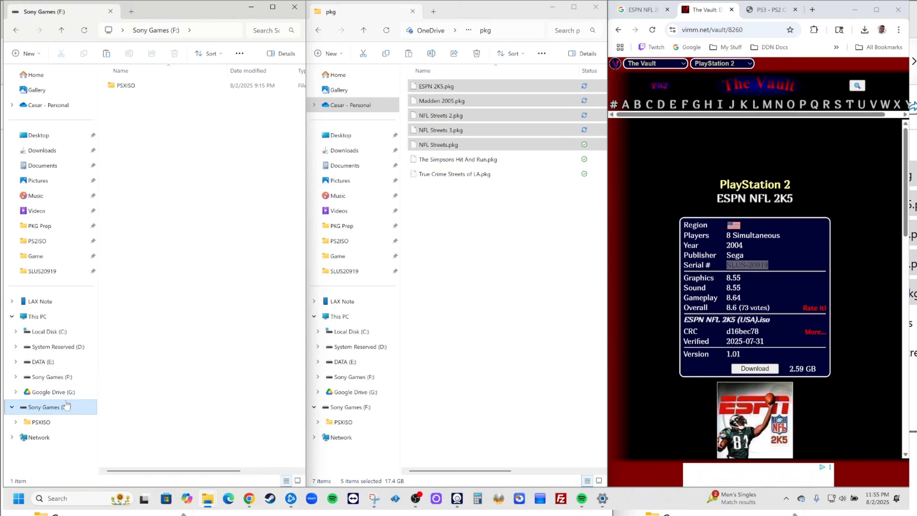
double_click(46, 411)
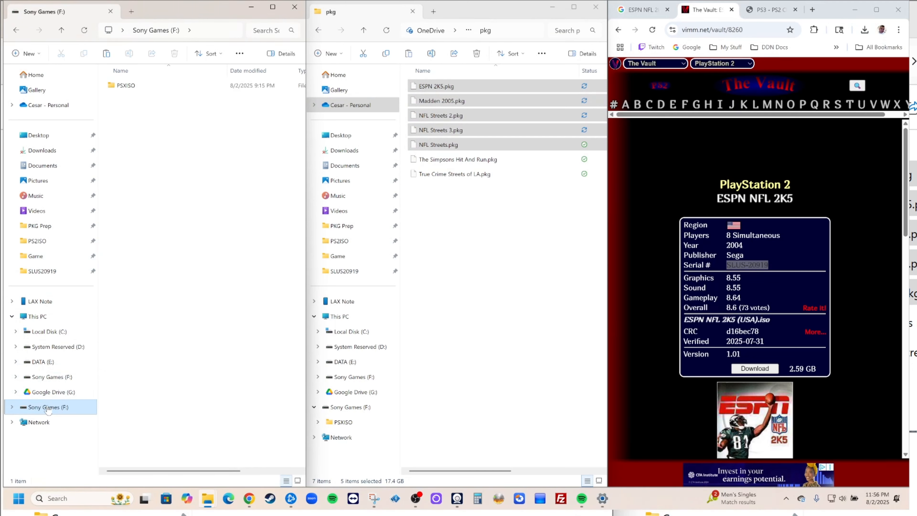
left_click(185, 148)
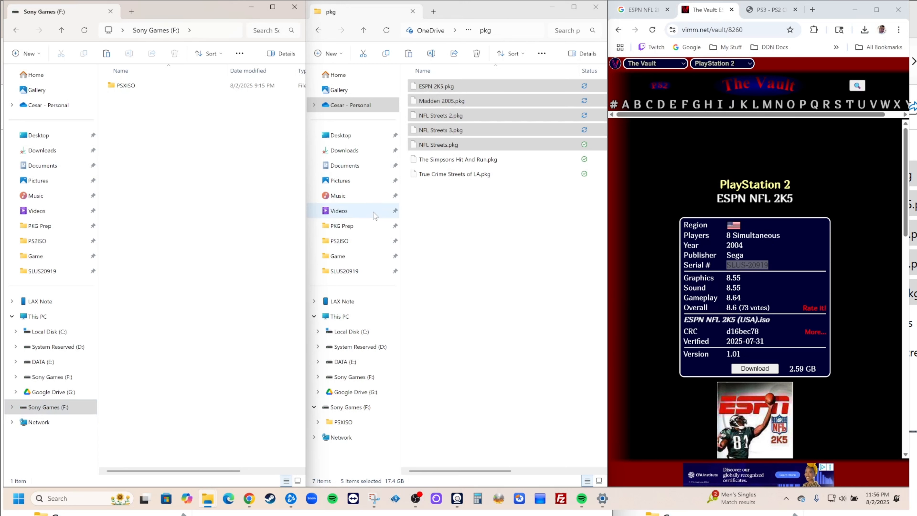
left_click(485, 251)
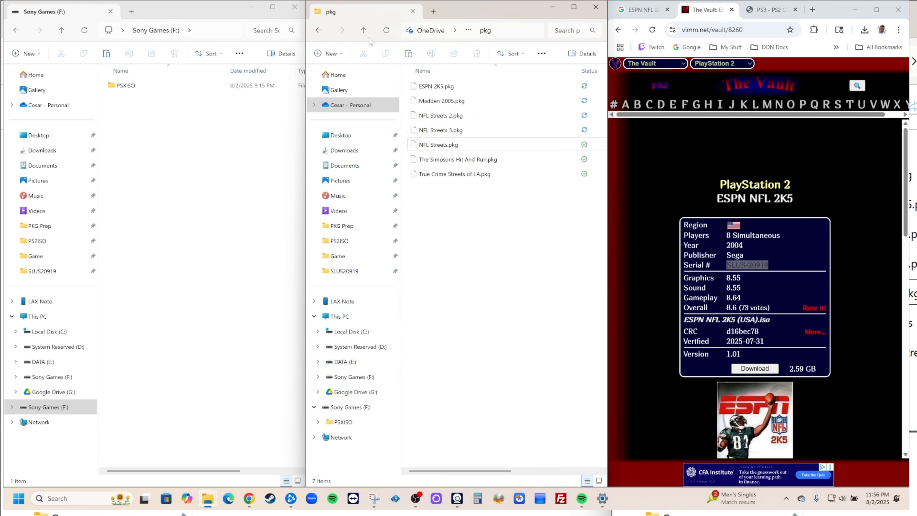
left_click(321, 34)
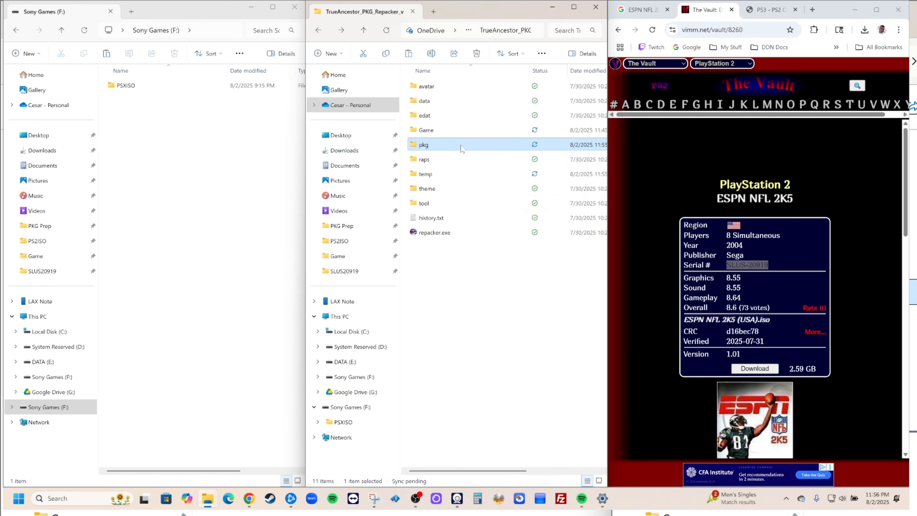
double_click(448, 146)
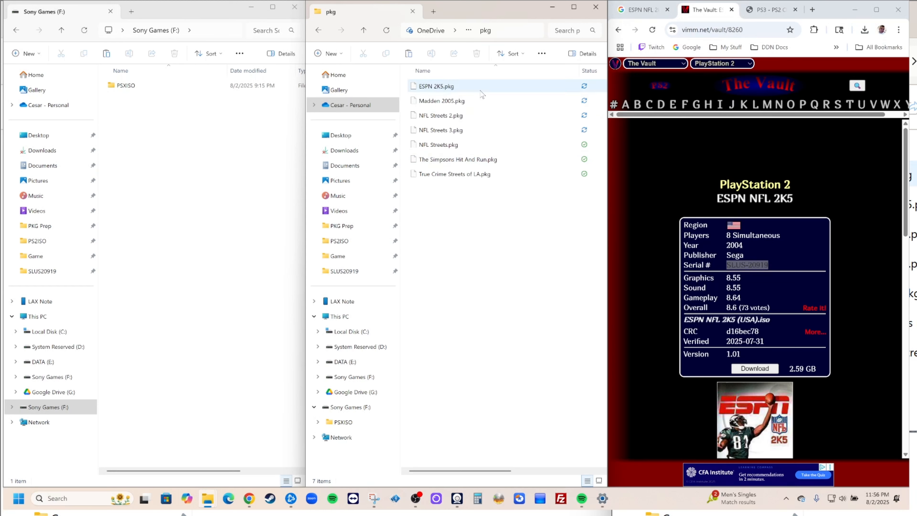
Copy ESPN 2K5.pkg, Madden 2005.pkg and the three NFL Streets packages to the root of the PS3 mod (H:) drive.
left_click(514, 92)
left_click_drag(514, 93, 513, 147)
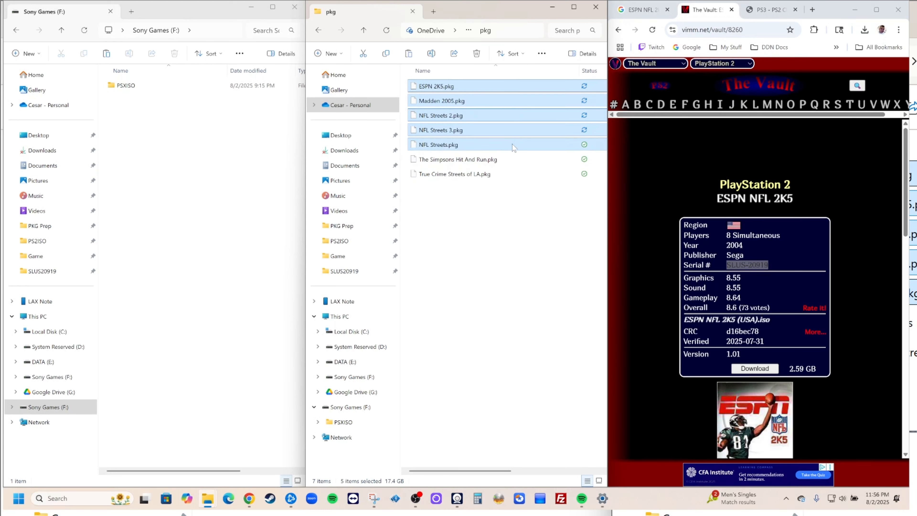
right_click(513, 147)
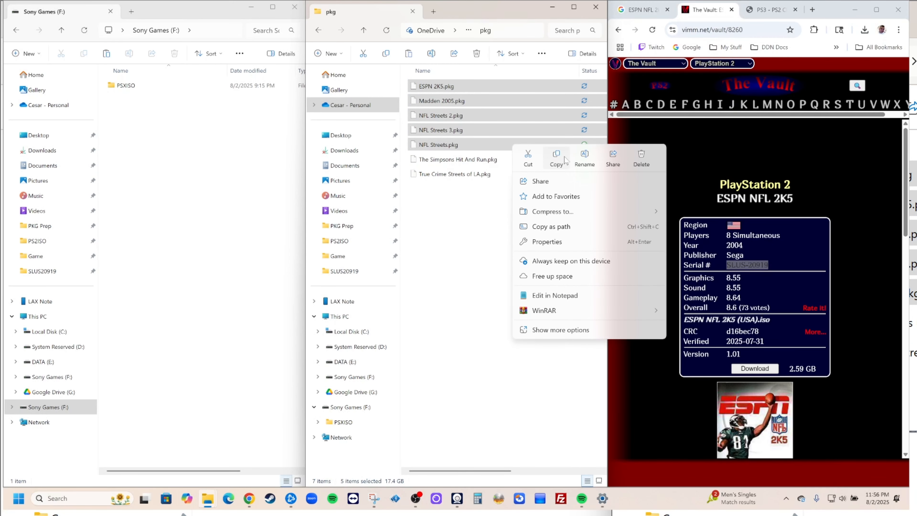
left_click(556, 158)
left_click(43, 342)
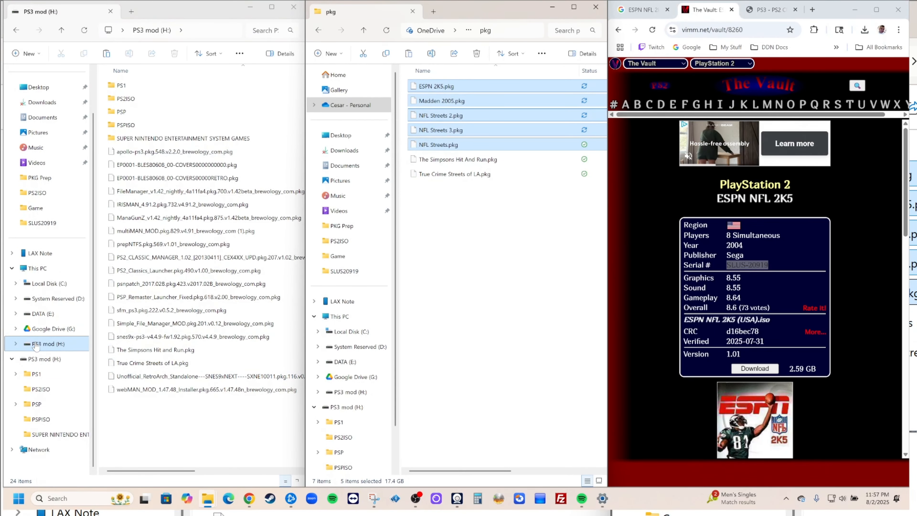
left_click(49, 343)
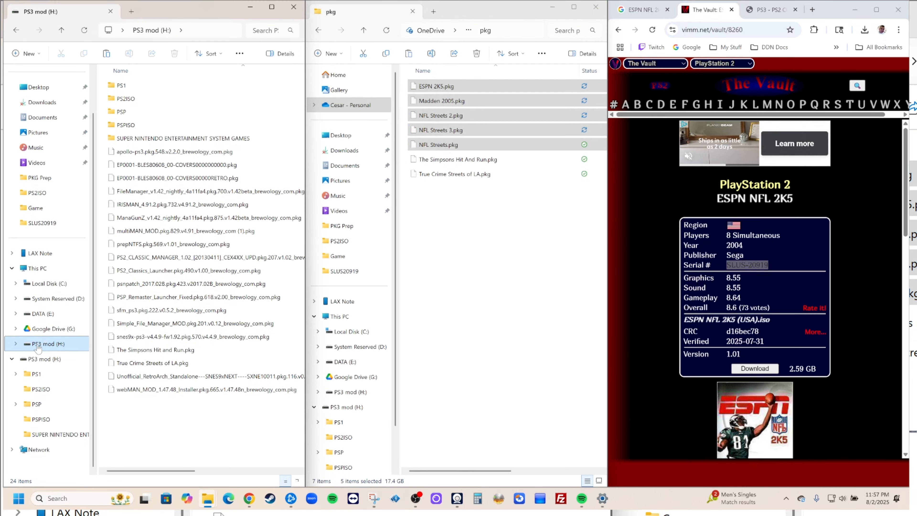
right_click(164, 409)
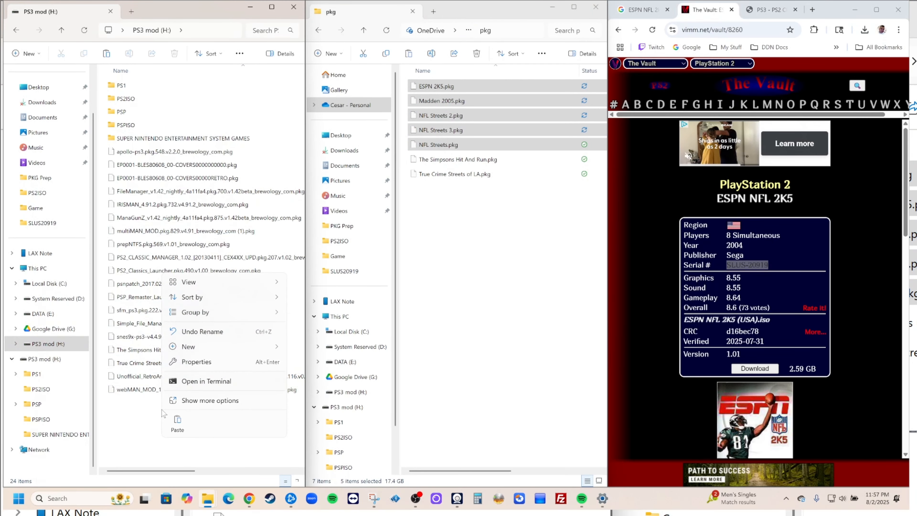
left_click(183, 426)
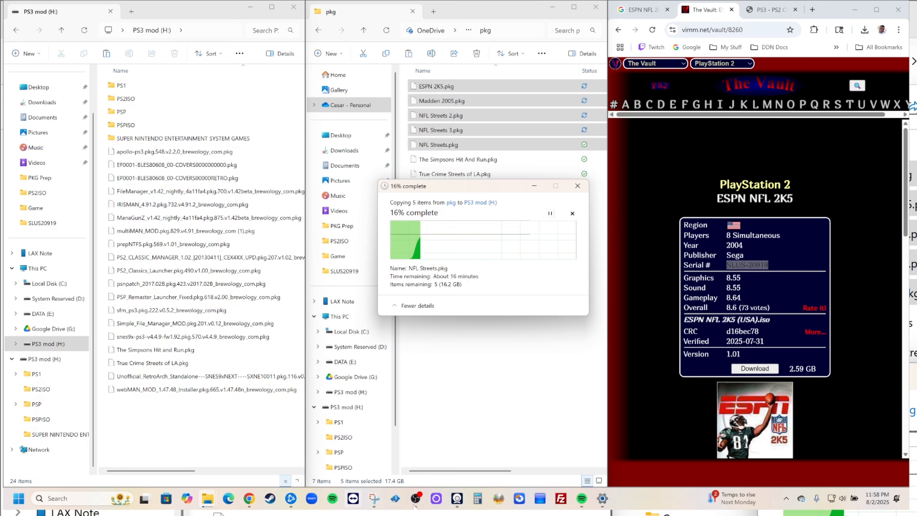
Check the music playing in Spotify, minimize it and lower the system volume.
mouse_move(578, 505)
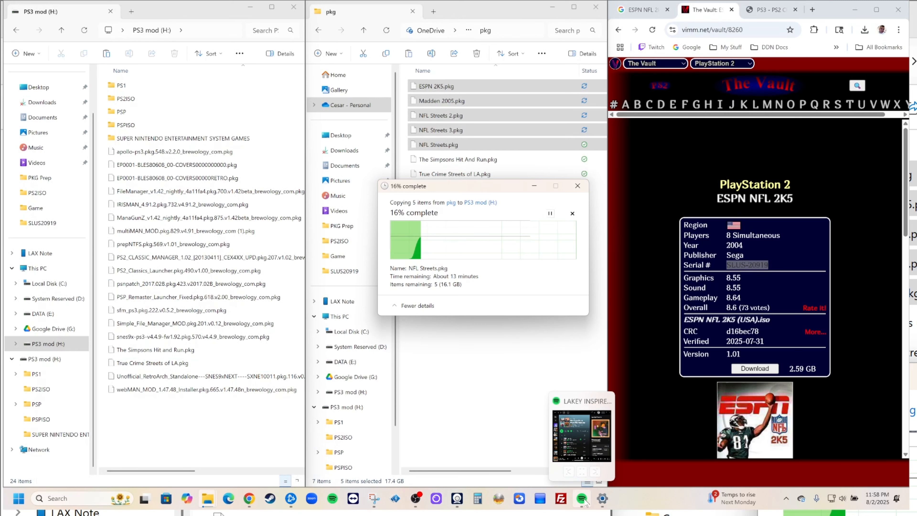
left_click(586, 502)
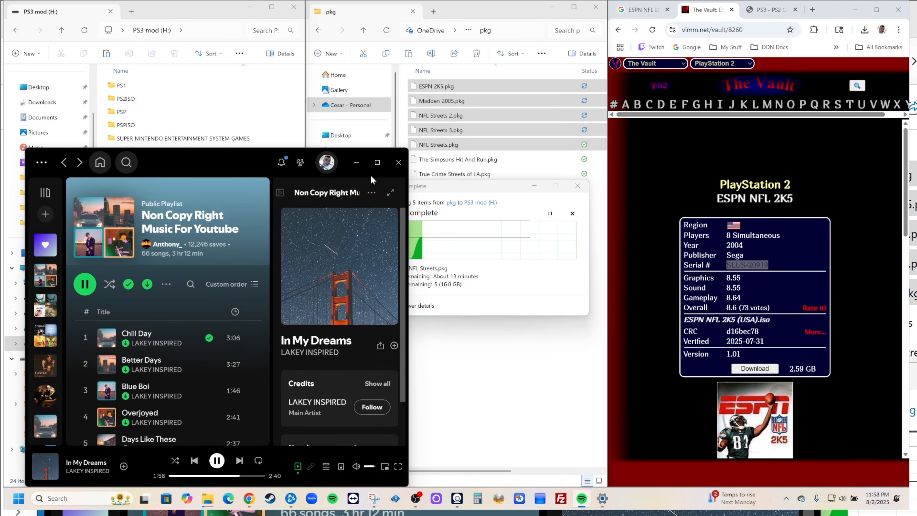
left_click(356, 164)
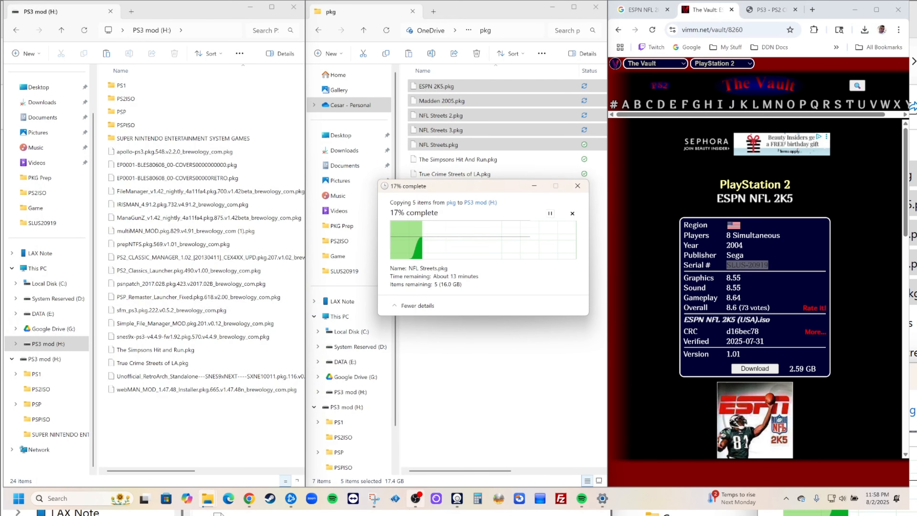
mouse_move(416, 498)
key("XF86AudioLowerVolume")
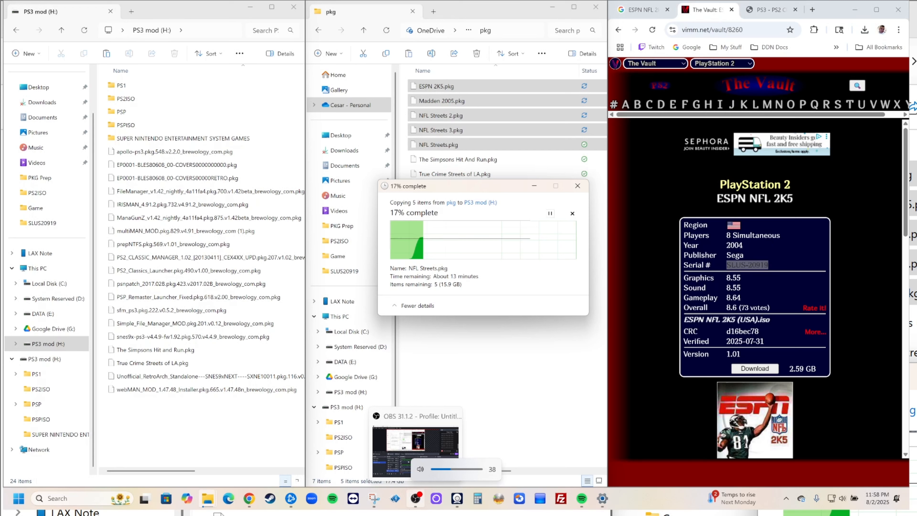
key("XF86AudioLowerVolume")
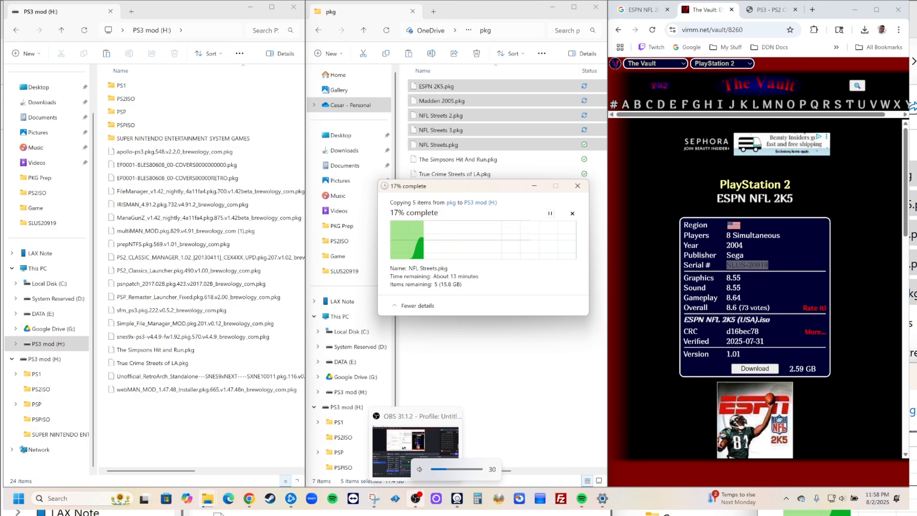
key("XF86AudioLowerVolume")
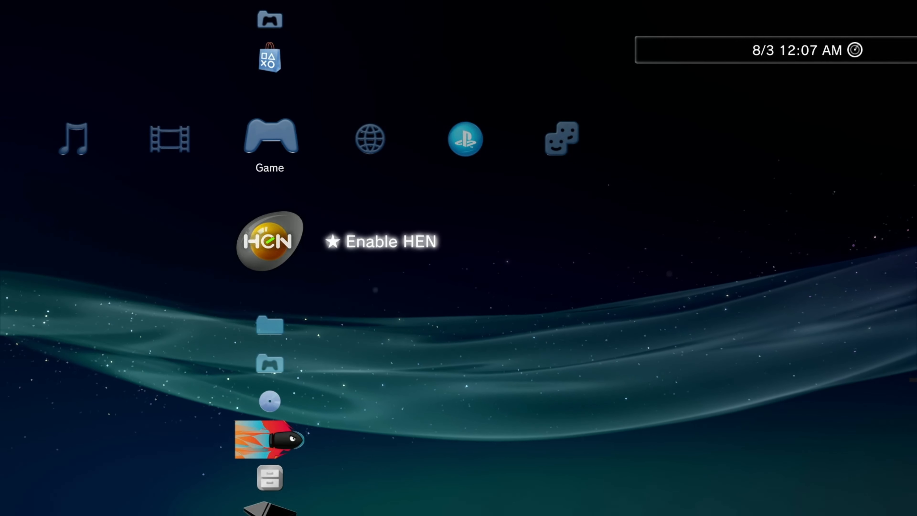
On the PS3, enable HEN and open Package Manager's Standard list for installing package files from the storage device's root.
key("Return")
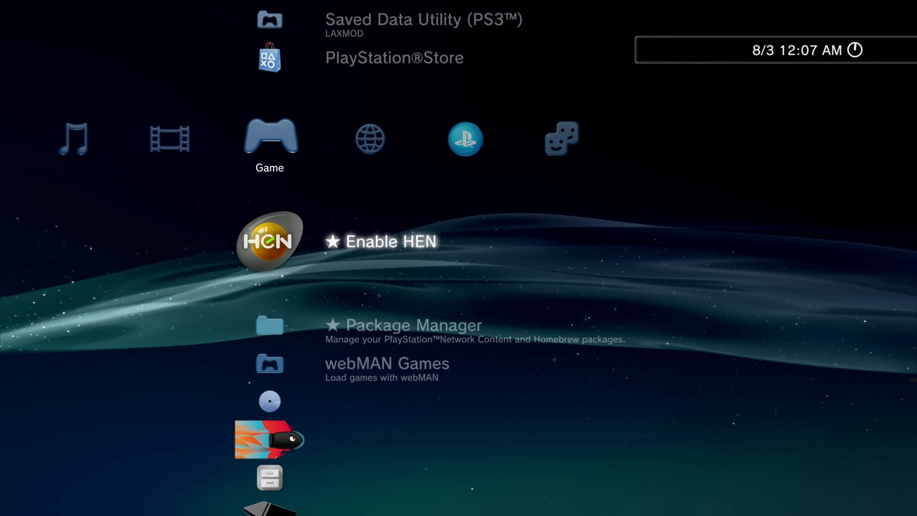
key("Down")
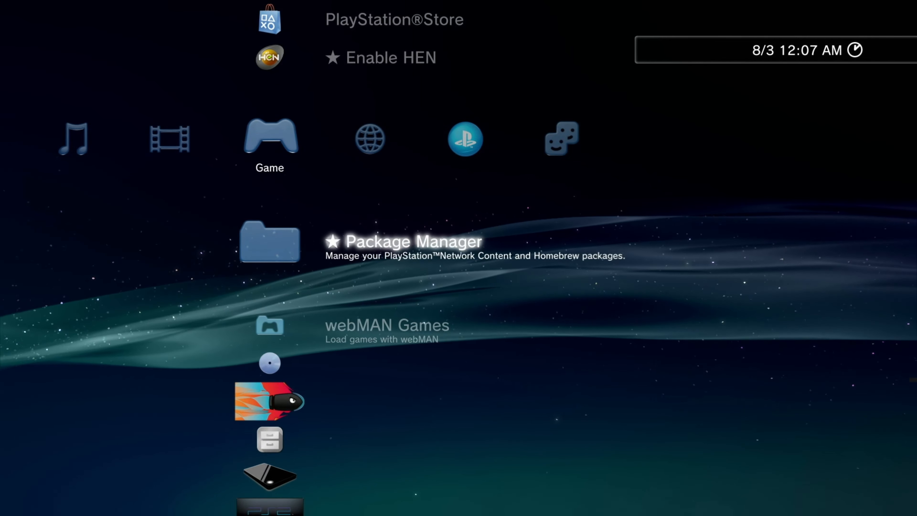
key("Return")
key("Down")
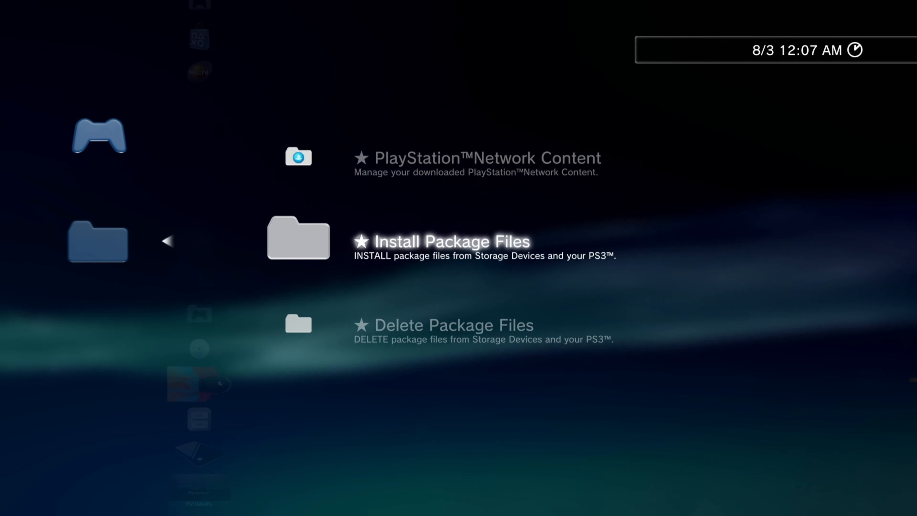
key("Return")
key("Down")
key("Down")
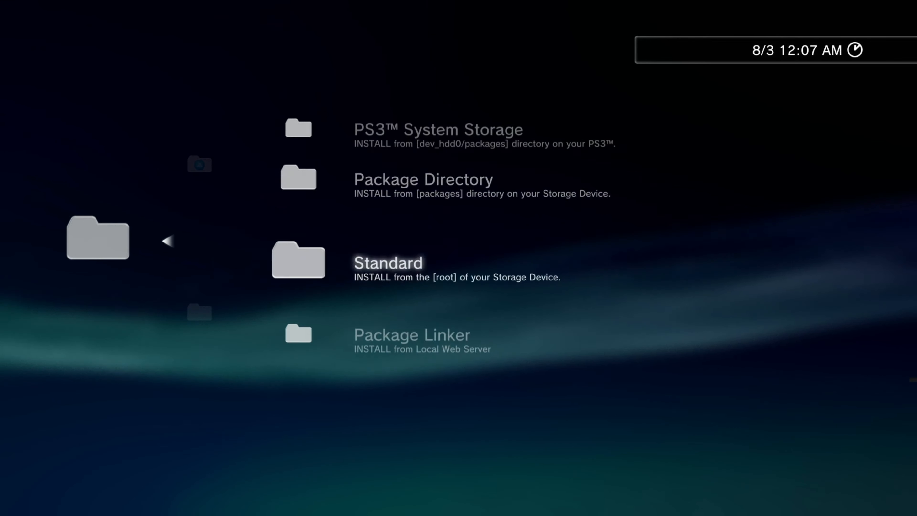
key("Return")
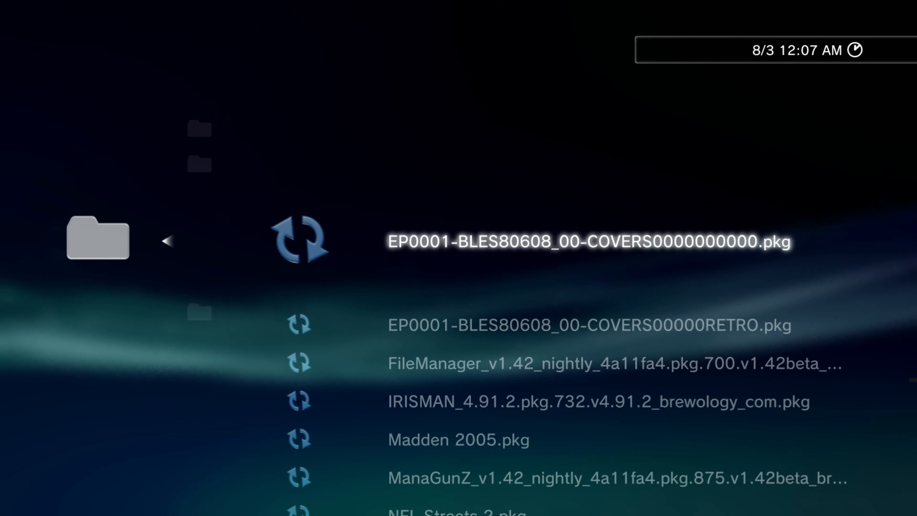
Install Madden 2005.pkg from the storage device and exit the installation screen.
key("Down")
key("Down")
key("Down")
key("Down")
key("Down")
key("Up")
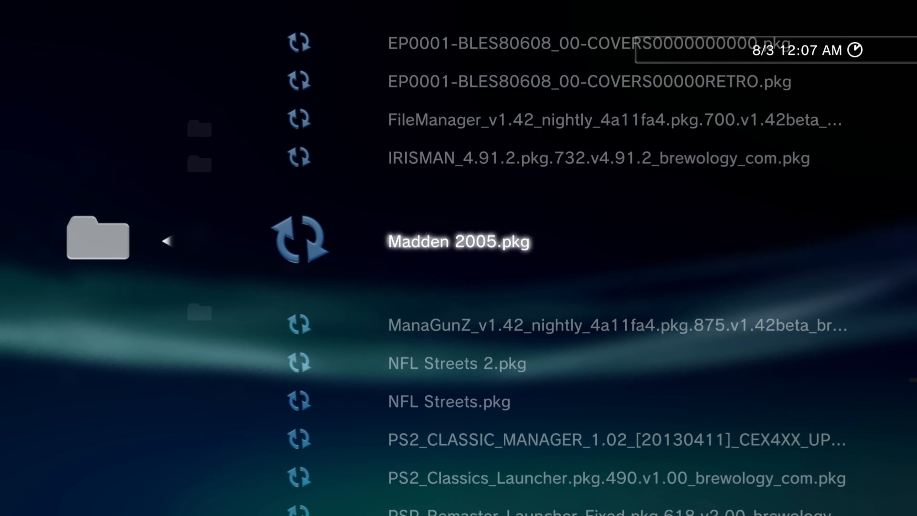
key("Return")
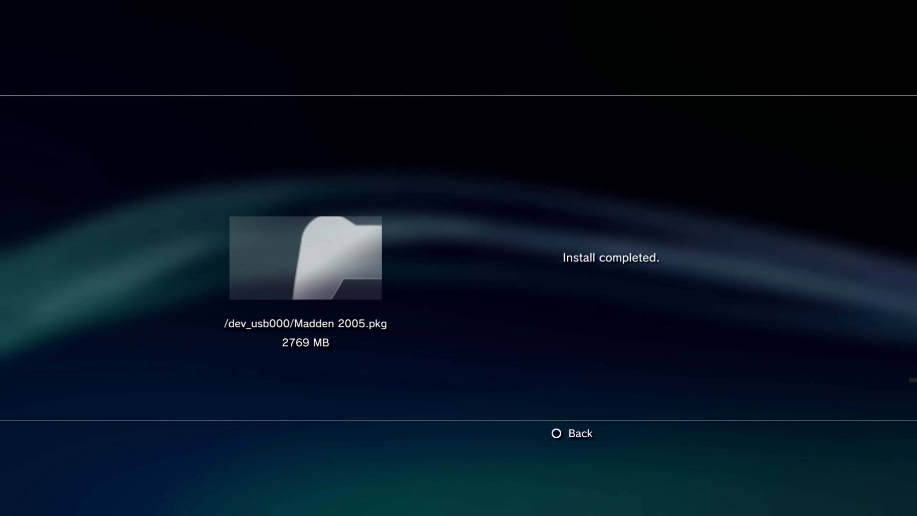
key("Escape")
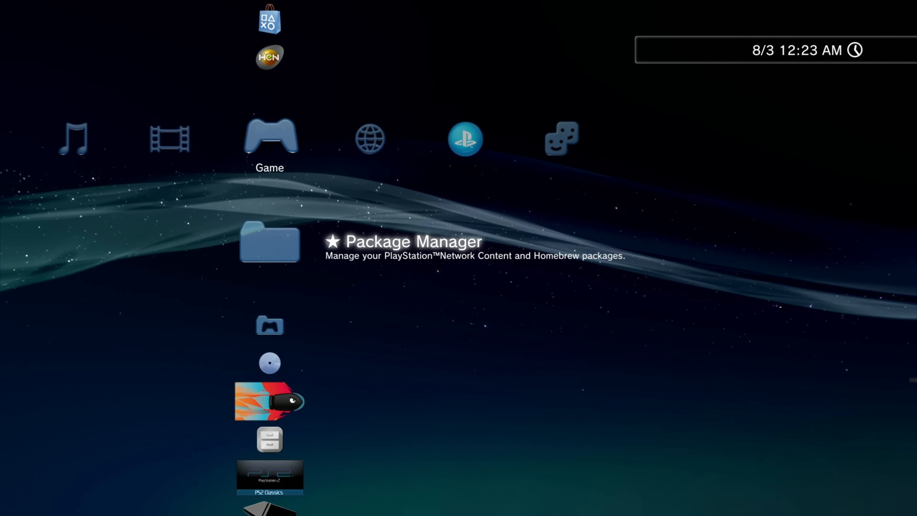
key("Down")
key("Down")
key("Down")
key("Down")
key("Down")
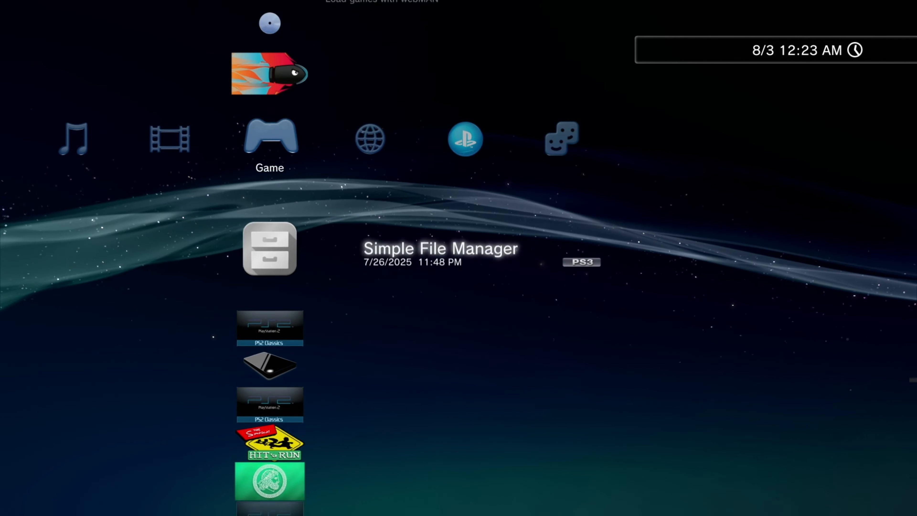
In Memory Card Utility, view the card types offered for creating a new internal memory card, and back out without creating one.
key("Up")
key("Up")
key("Up")
key("Up")
key("Up")
key("Up")
key("Up")
key("Up")
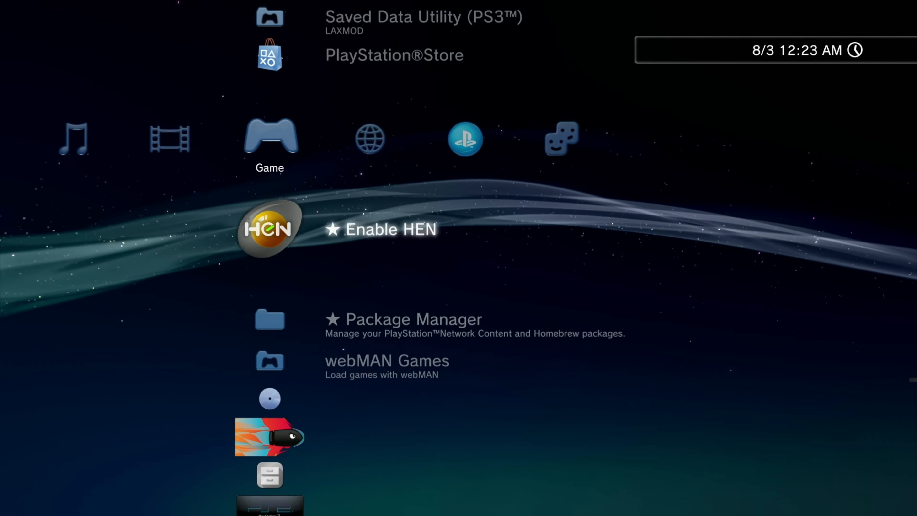
key("Up")
key("Up")
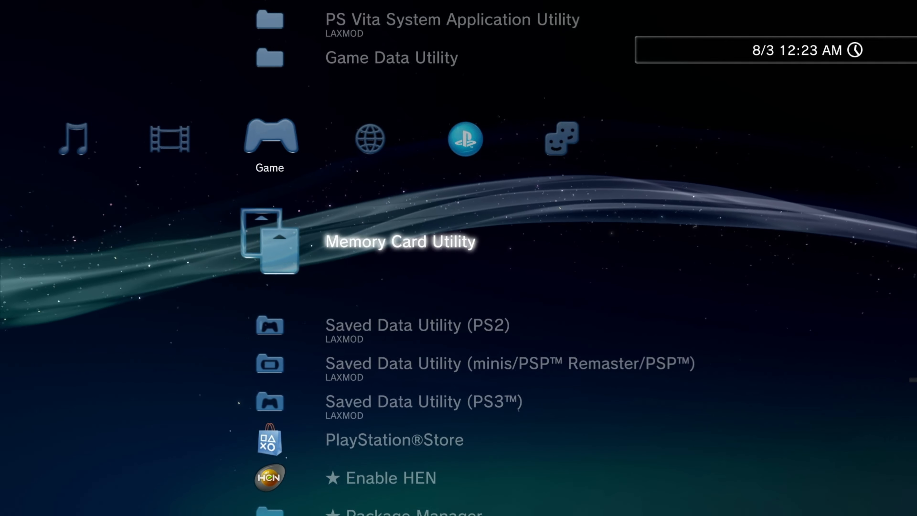
key("Return")
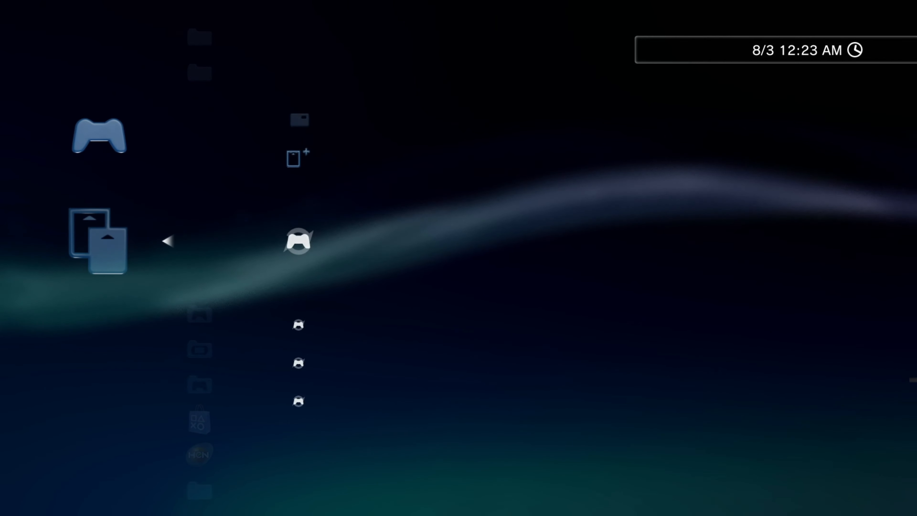
key("Up")
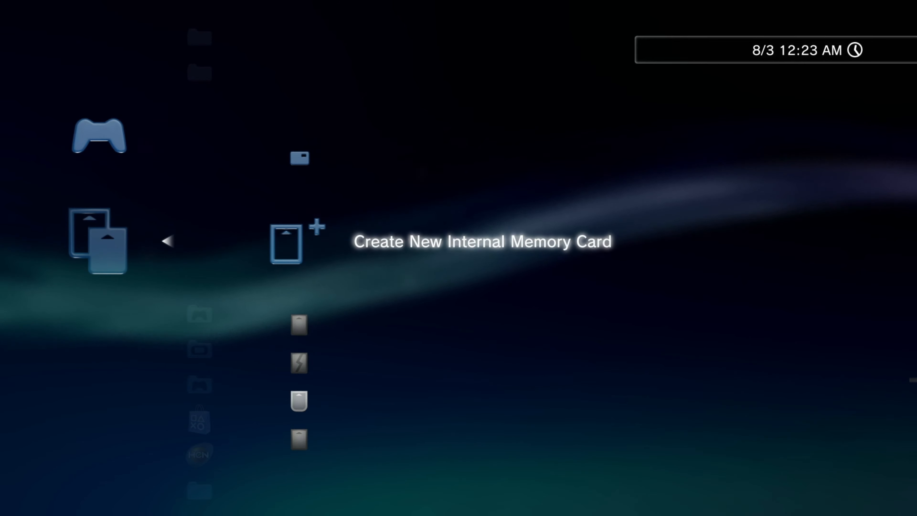
key("Return")
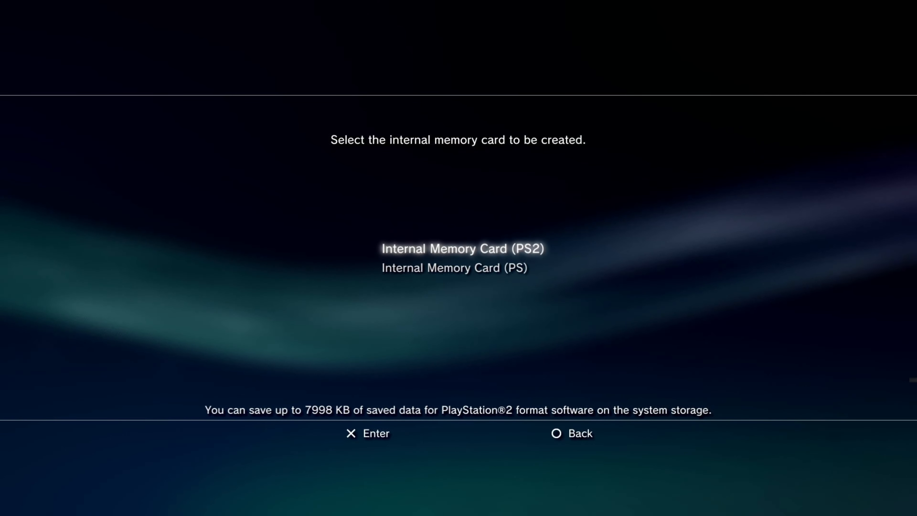
key("Escape")
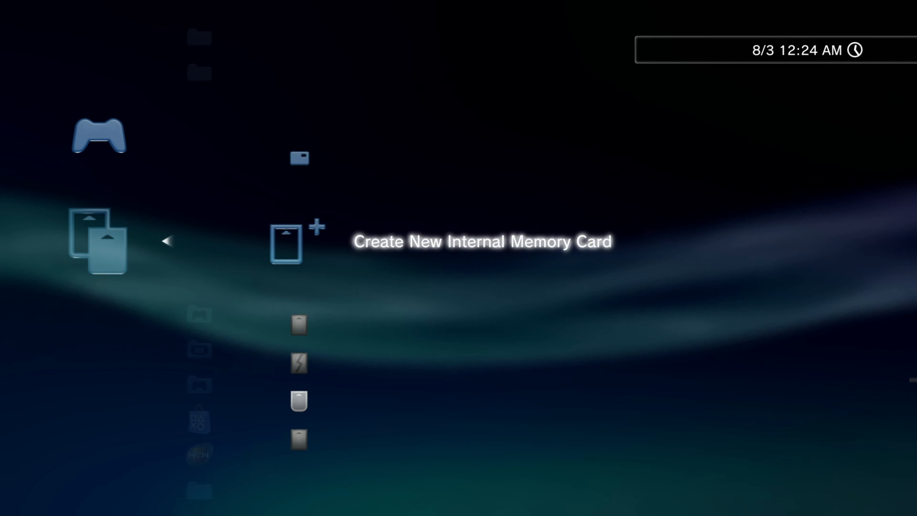
View the slot assignment option for the internal memory card named PS2 and close its options.
key("Down")
key("Down")
key("Down")
key("Down")
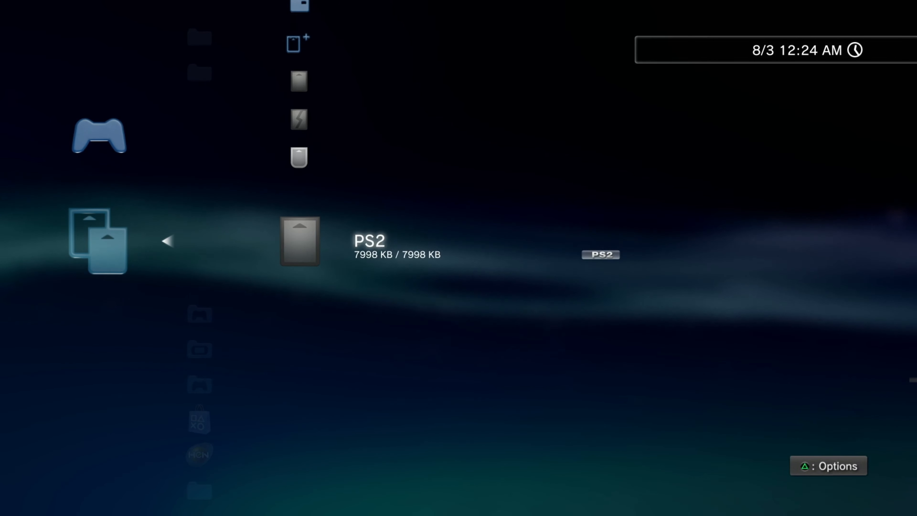
key("v")
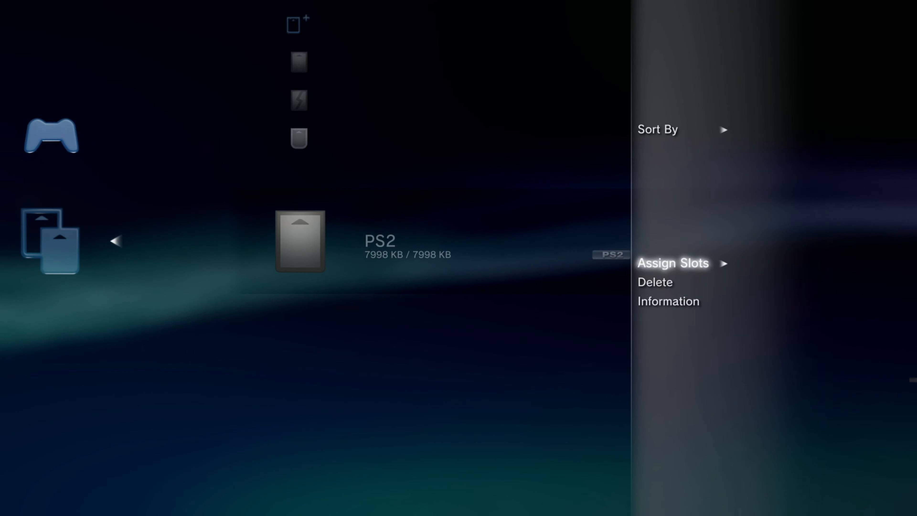
key("Escape")
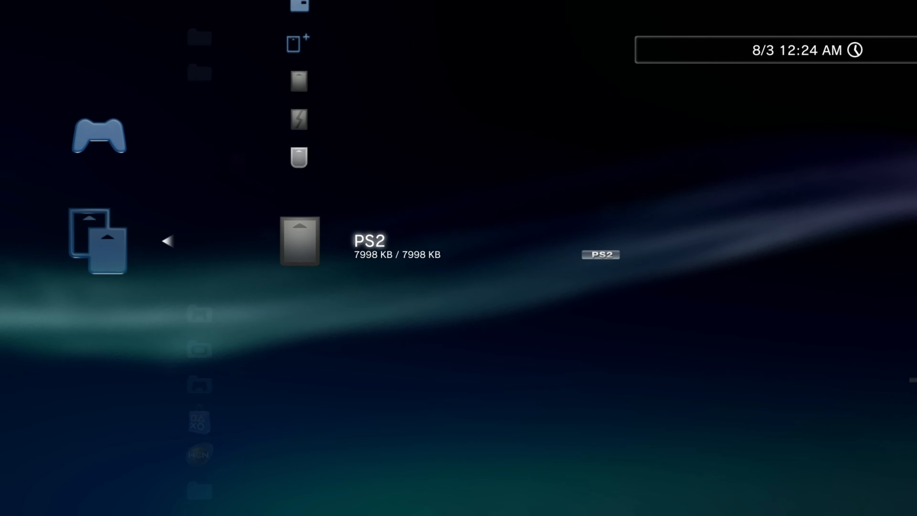
Leave Memory Card Utility and launch the Madden 2005 PS2 Classic from the Game list.
key("Escape")
key("Down")
key("Down")
key("Down")
key("Down")
key("Down")
key("Down")
key("Down")
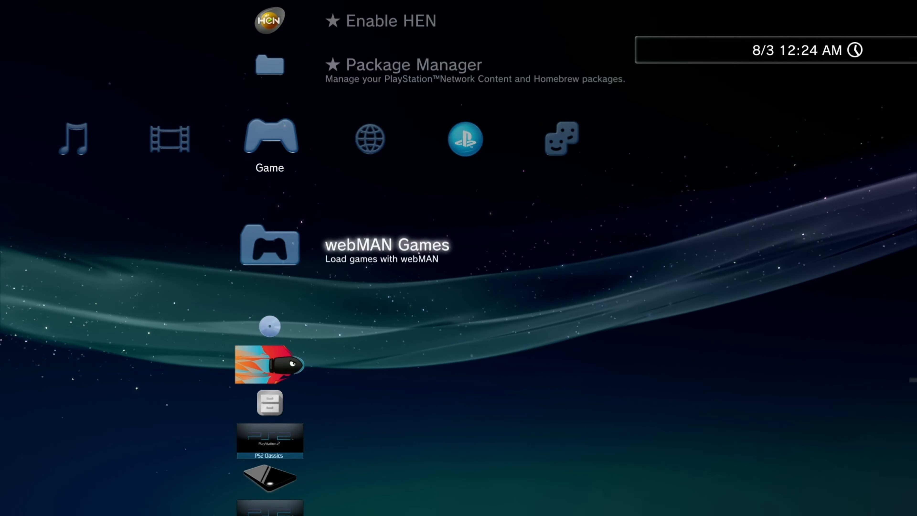
key("Down")
key("Down")
key("Down")
key("Down")
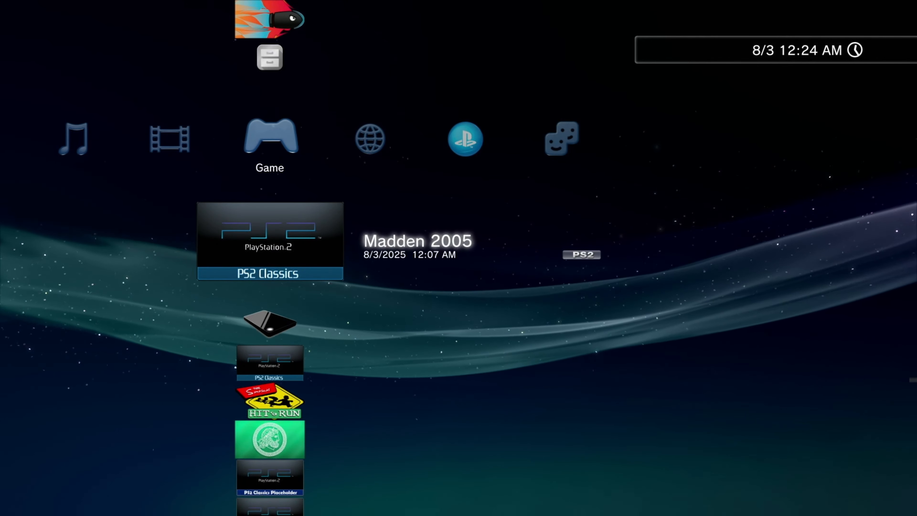
key("Return")
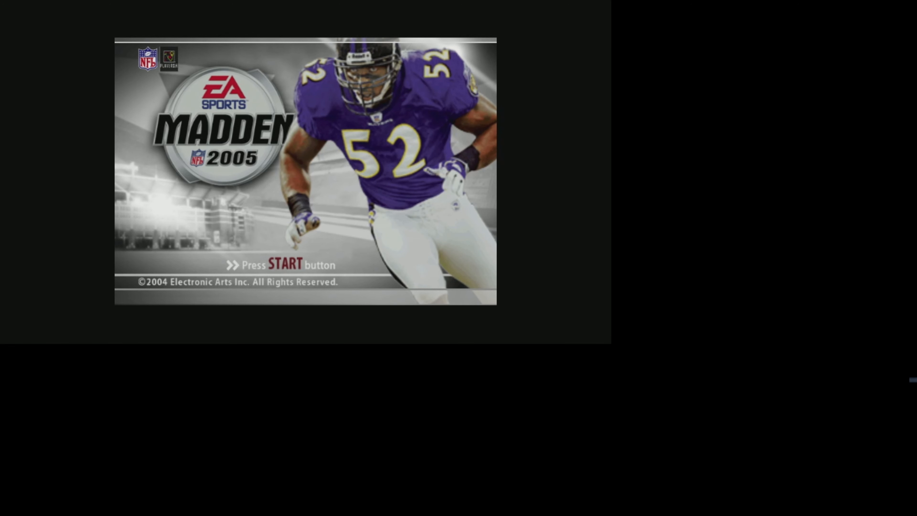
Continue past the Madden 2005 title screen and go through the teams in the My Favorite Team list.
key("Return")
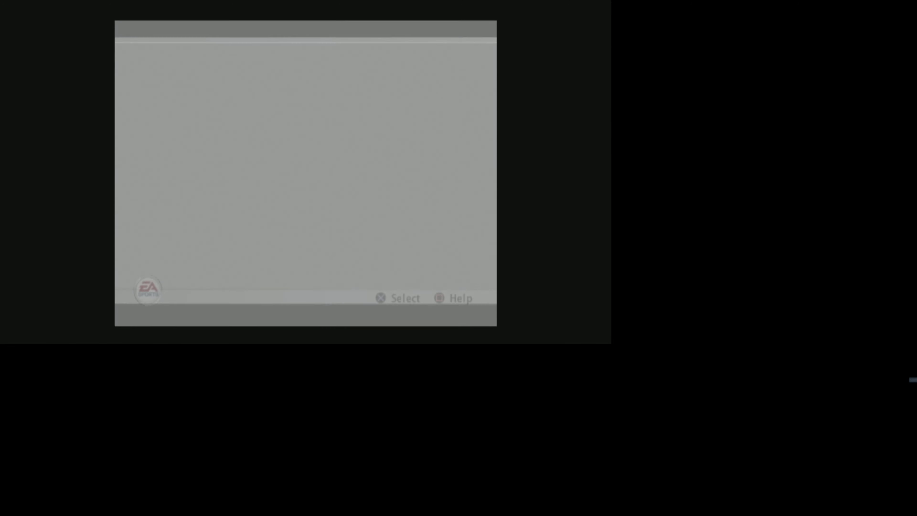
key("Down")
key("Down")
key("Down")
key("Down")
key("Down")
key("Down")
key("Down")
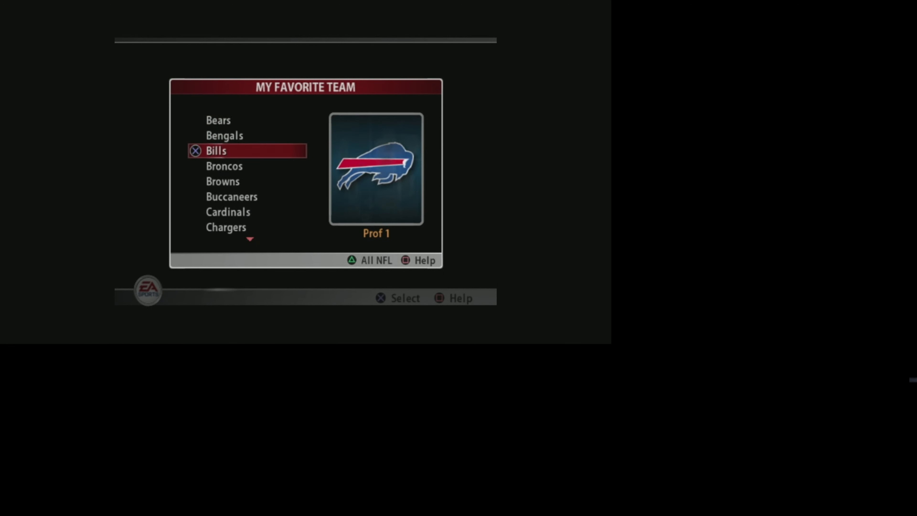
key("Up")
key("Up")
key("Up")
key("Up")
key("Up")
key("Up")
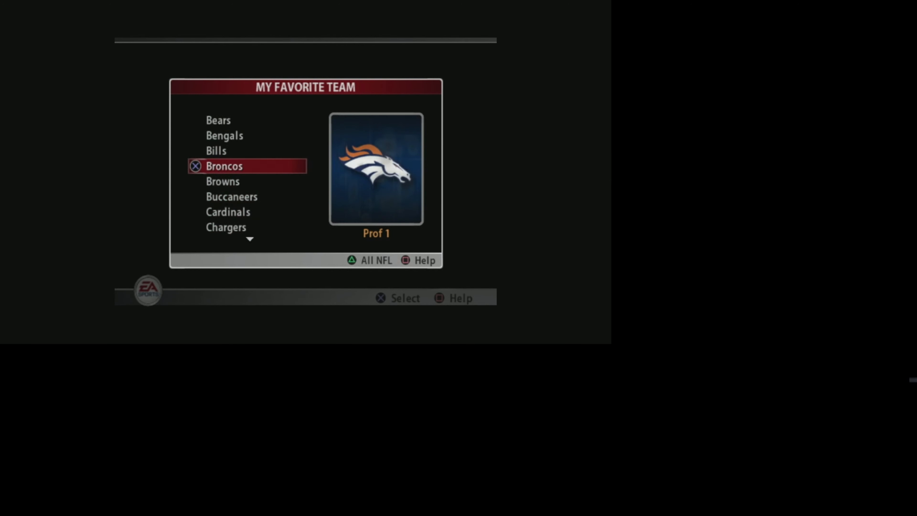